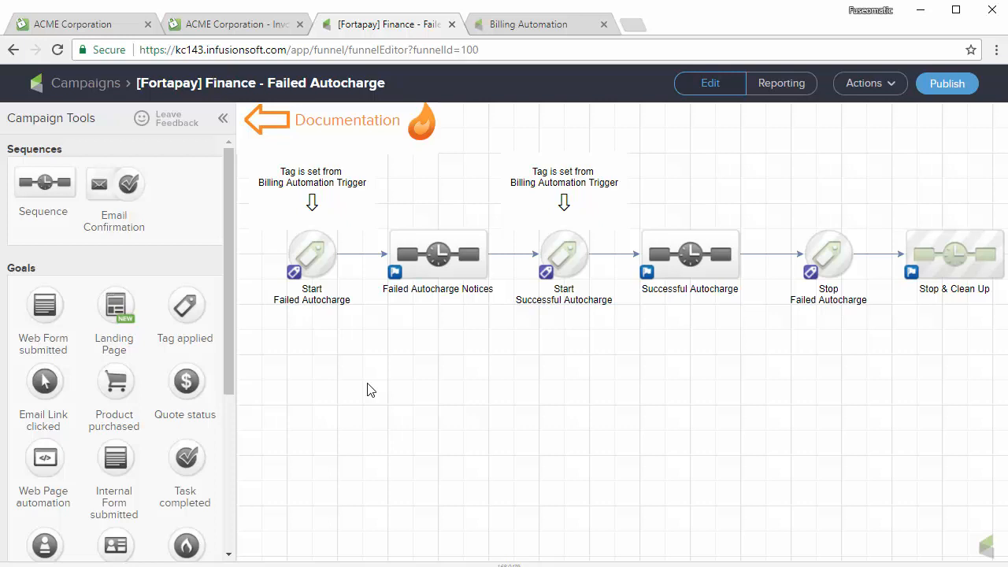
# Step: Open the Billing Automation page in the E-Commerce settings
pyautogui.moveTo(305, 254)
pyautogui.click(526, 27)
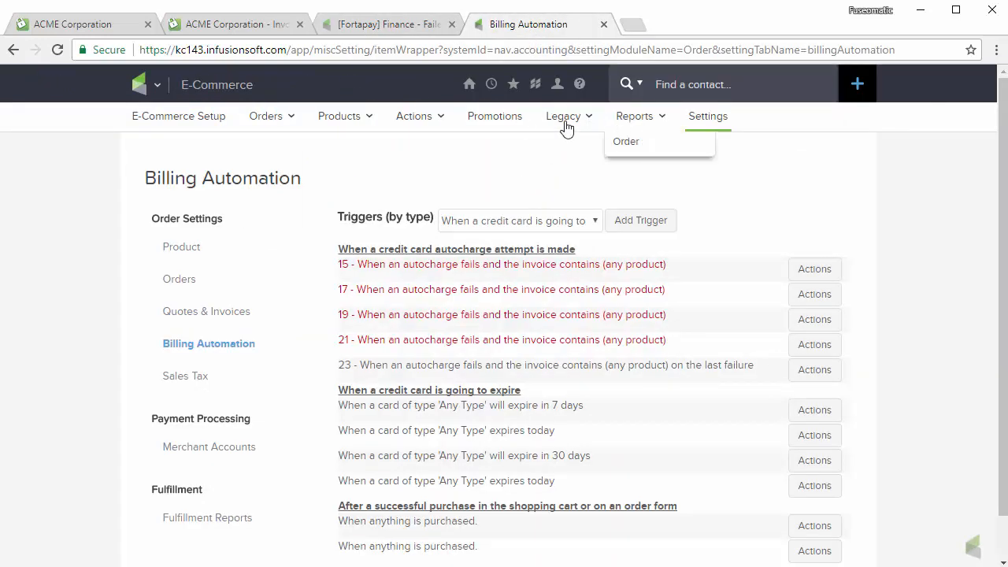
pyautogui.moveTo(150, 84)
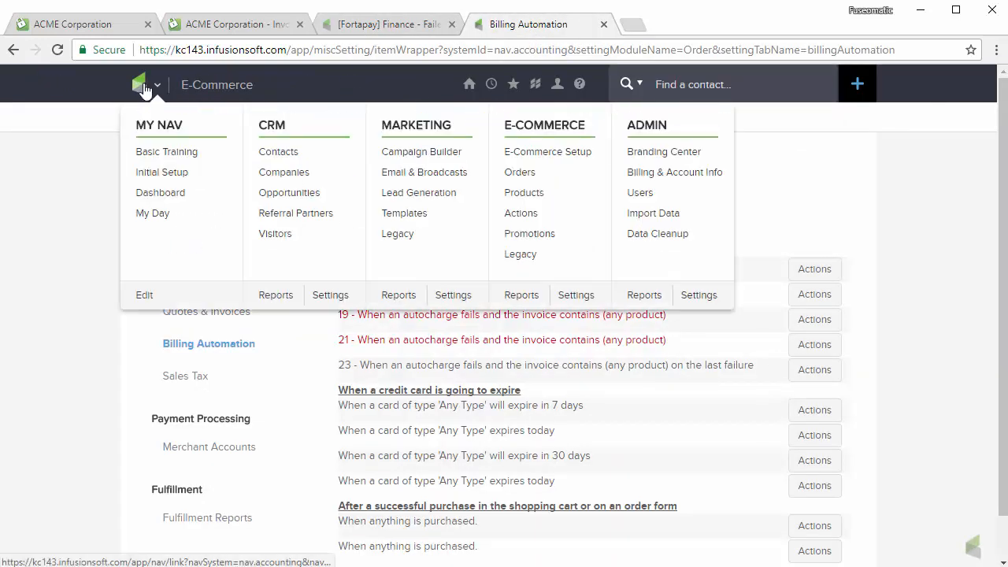
pyautogui.click(589, 300)
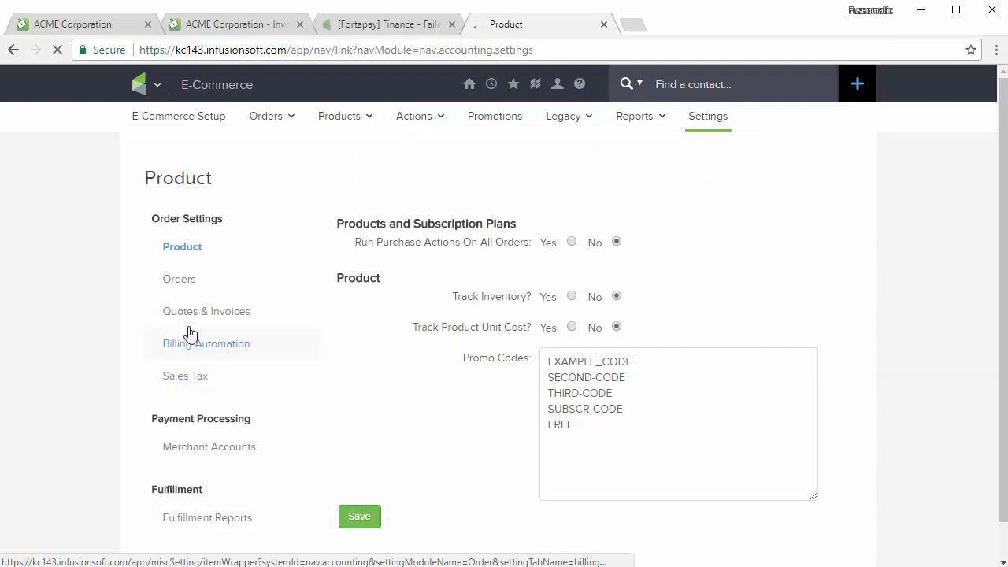
pyautogui.click(203, 347)
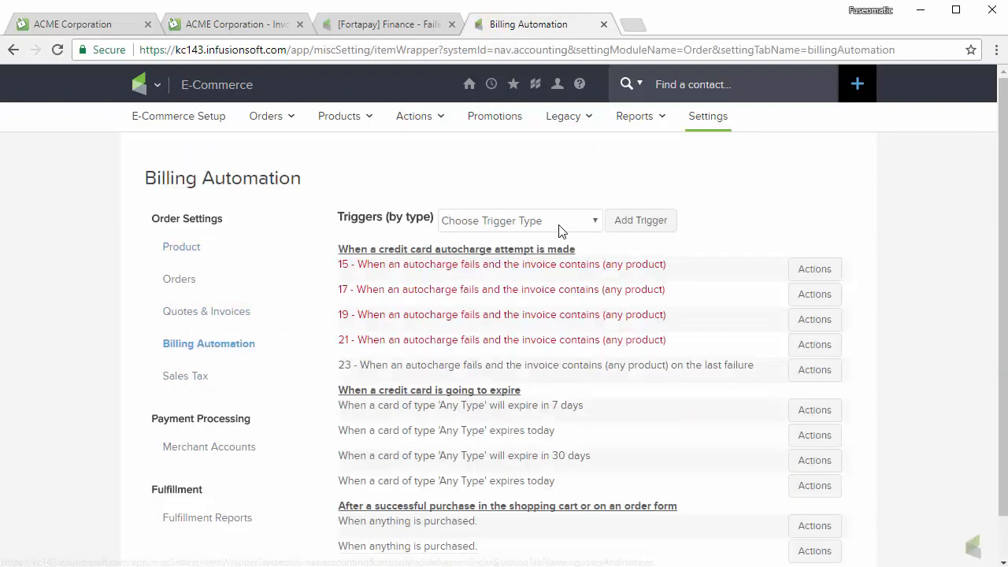
# Step: Add a "When a credit card autocharge attempt is made" trigger that fires when the auto charge Fails, with no product selected
pyautogui.click(554, 221)
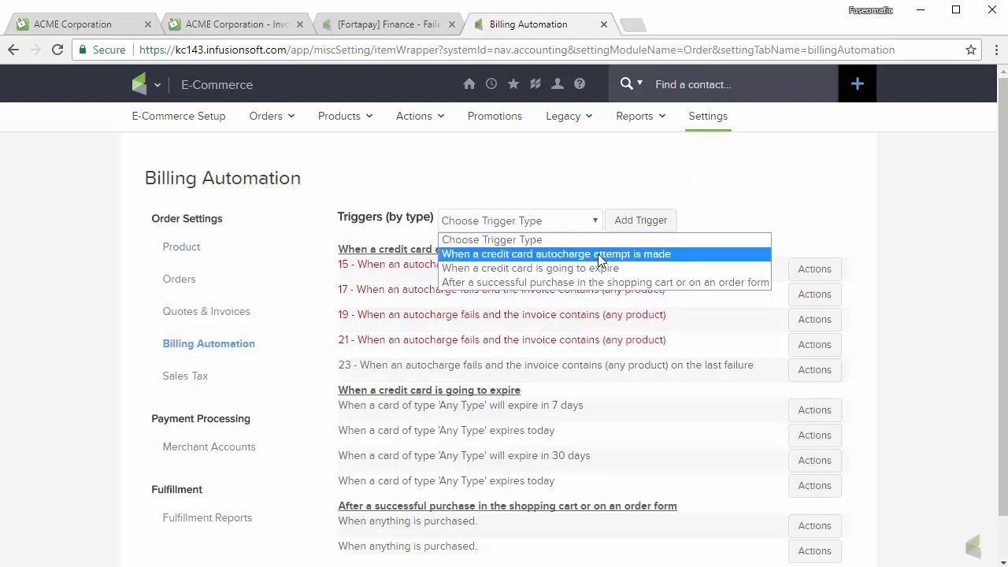
pyautogui.click(660, 254)
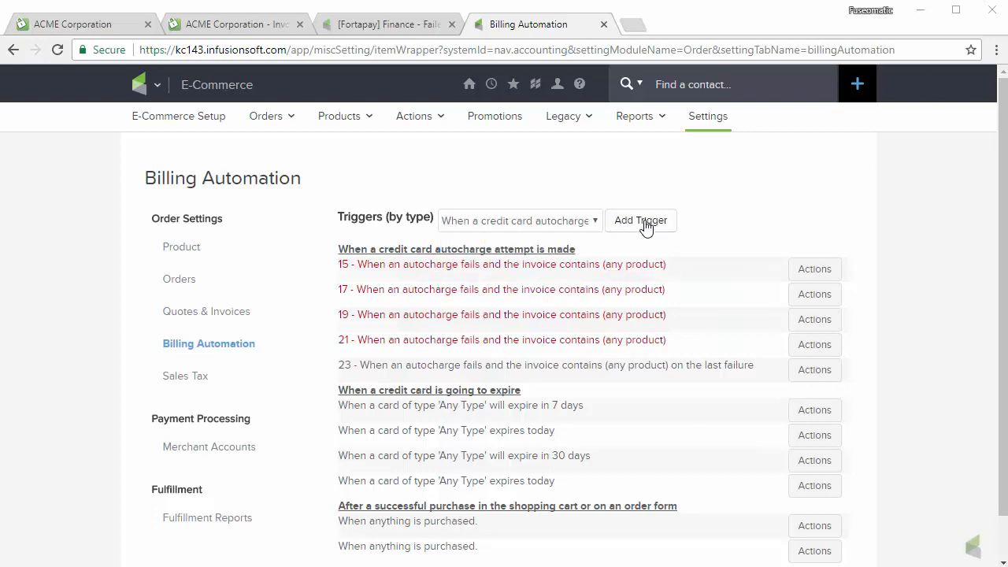
pyautogui.click(645, 224)
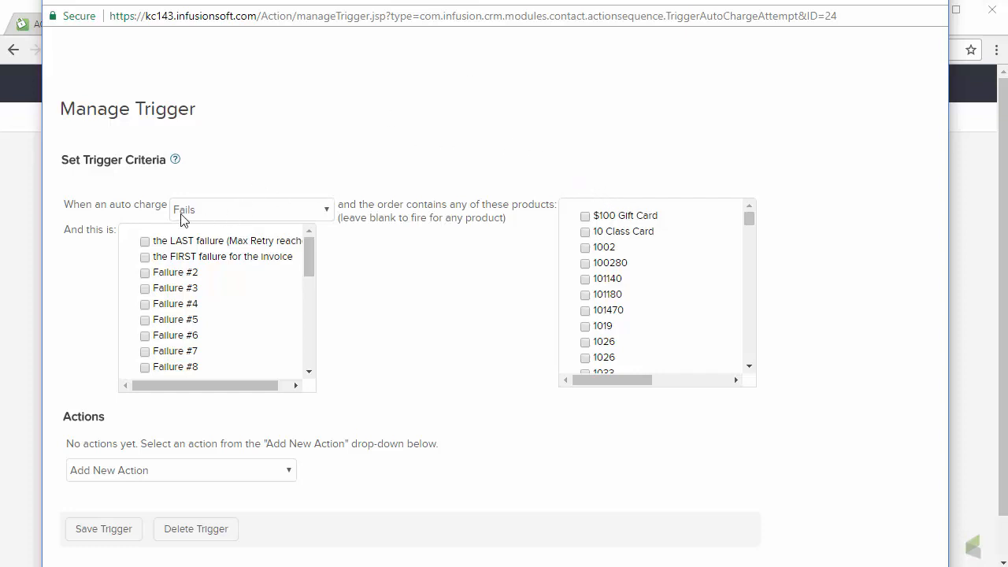
pyautogui.click(202, 212)
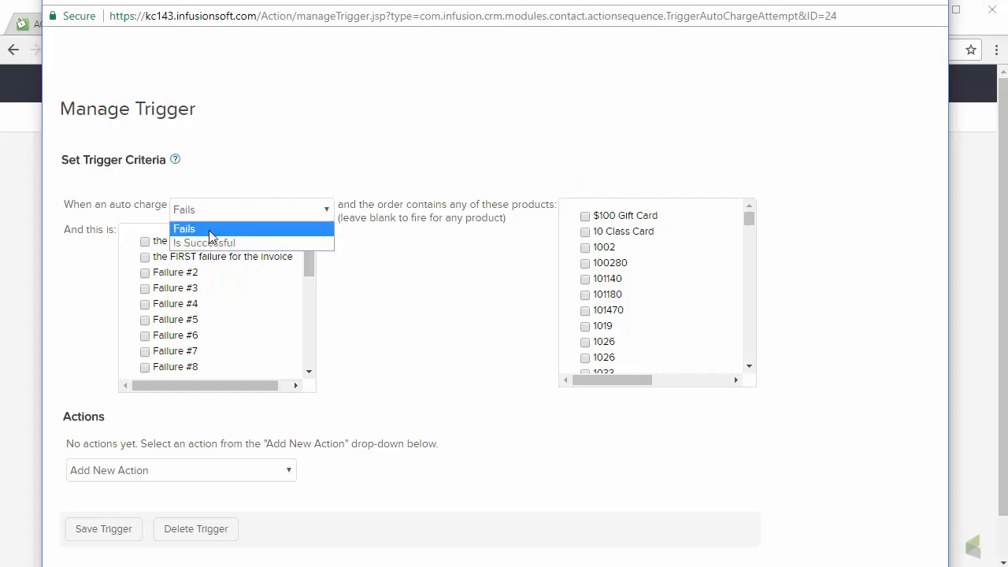
pyautogui.click(211, 230)
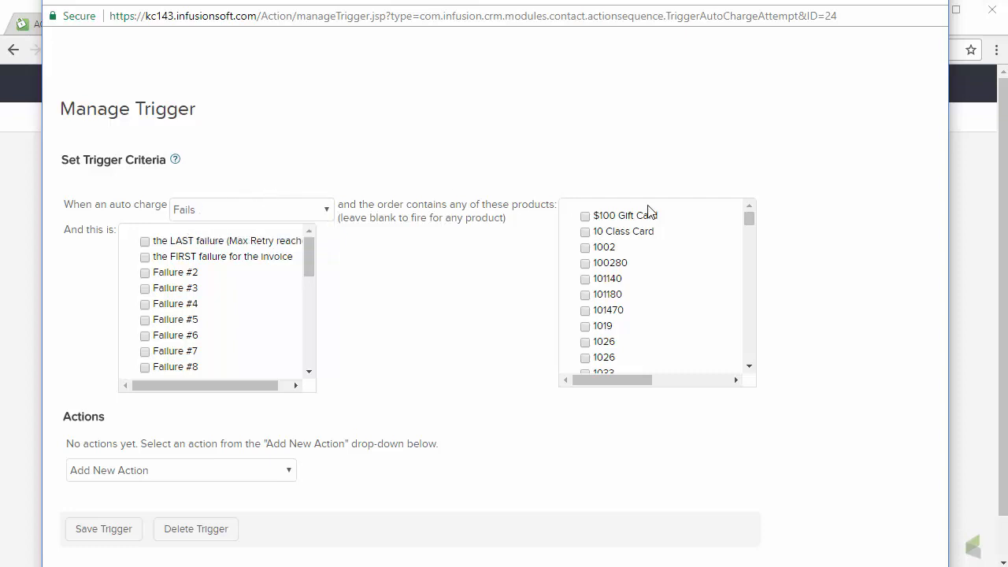
pyautogui.moveTo(754, 223); pyautogui.dragTo(755, 354)
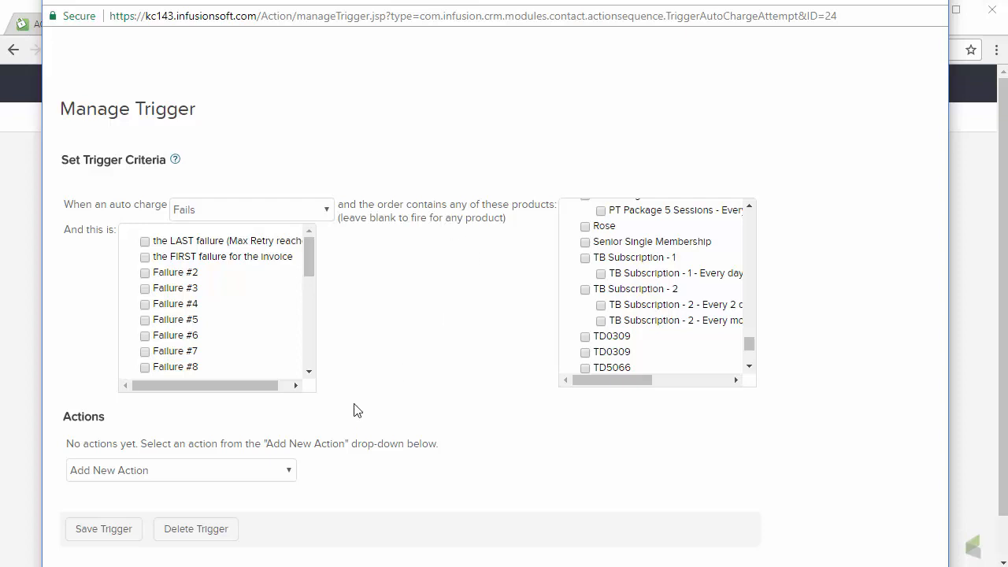
# Step: Add an Apply/Remove tag action to the trigger and open the campaign's Start Failed Autocharge goal to check its tag
pyautogui.click(247, 478)
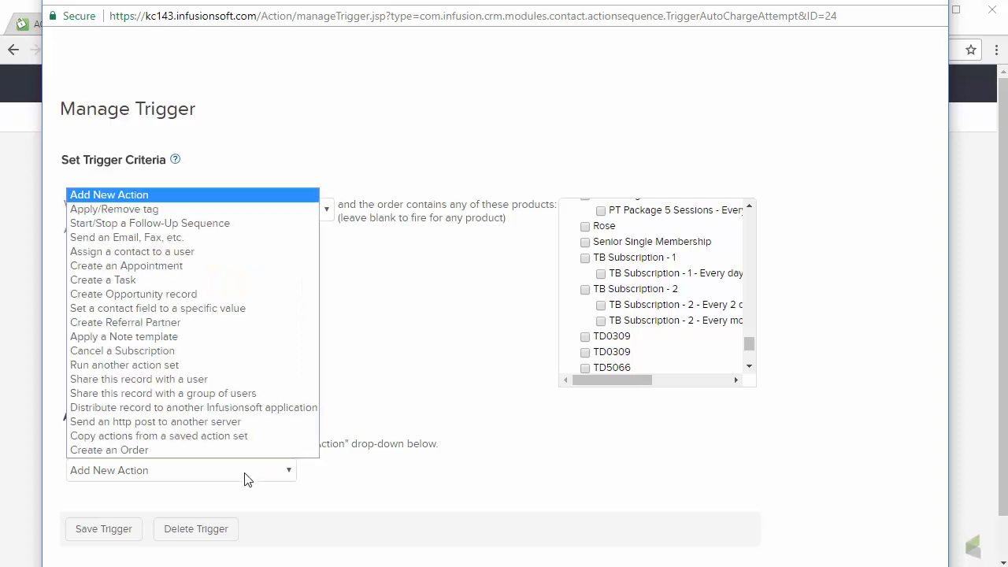
pyautogui.click(201, 210)
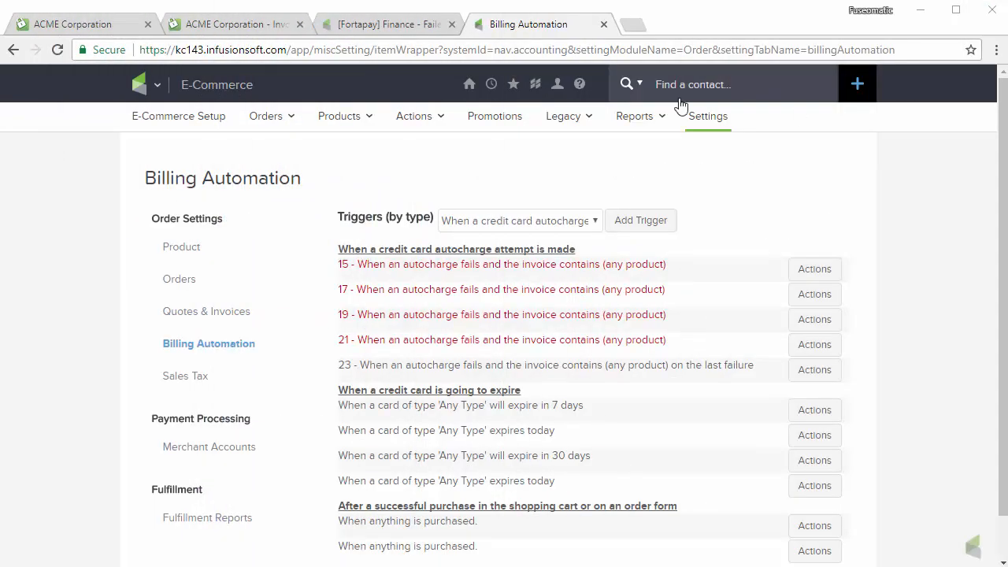
pyautogui.click(367, 24)
pyautogui.doubleClick(307, 251)
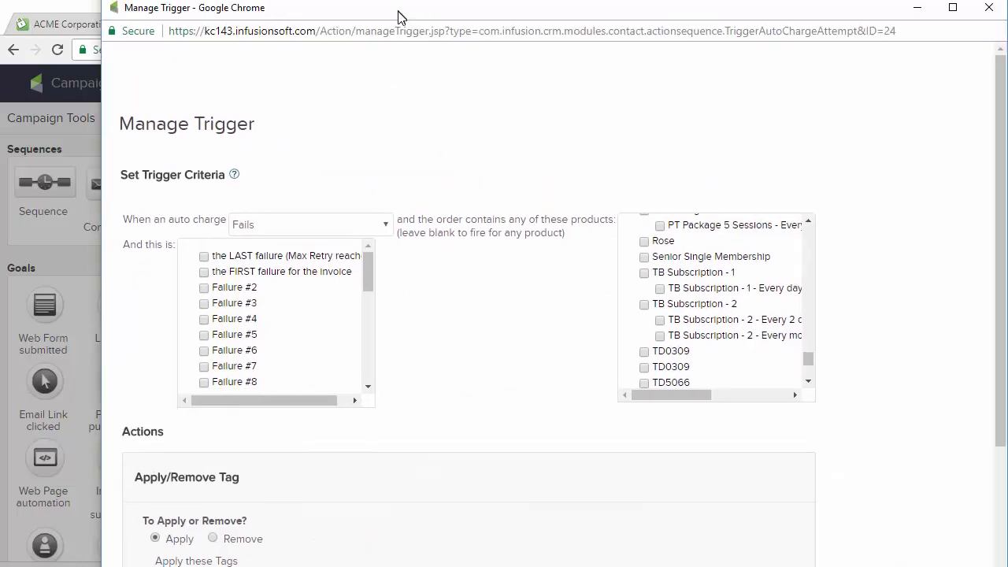
# Step: Save the action to apply the tag "Trigger -> Finance - Failed Autocharge > Start" and close the goal's tag configuration without changes
pyautogui.scroll(-2, 493, 449)
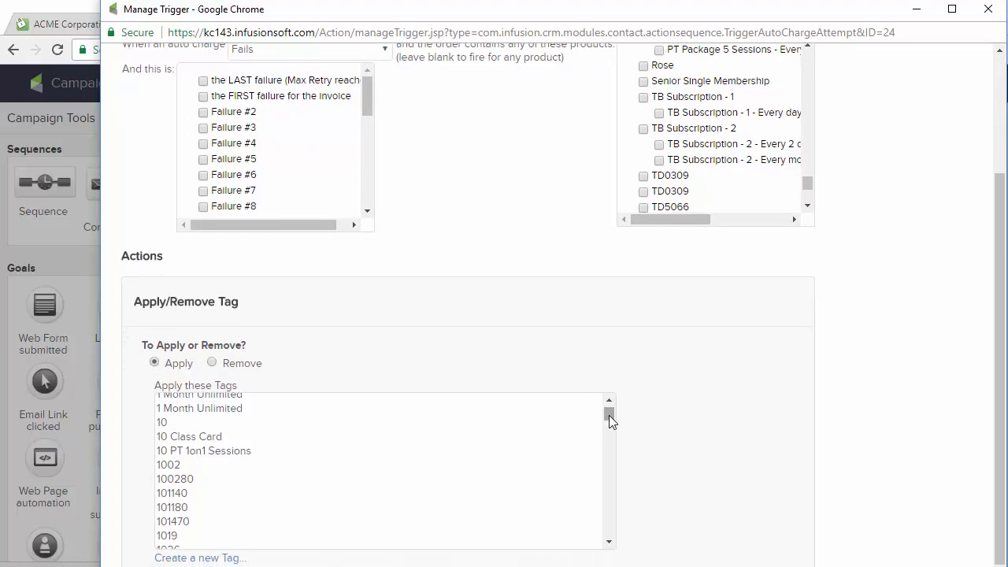
pyautogui.moveTo(609, 415); pyautogui.dragTo(617, 545)
pyautogui.scroll(10, 481, 497)
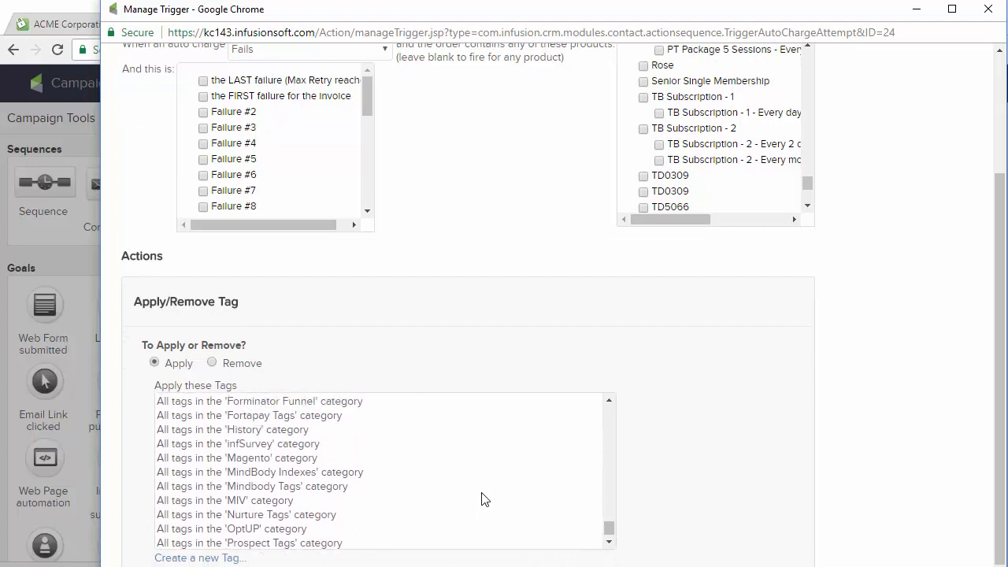
pyautogui.scroll(-1, 481, 497)
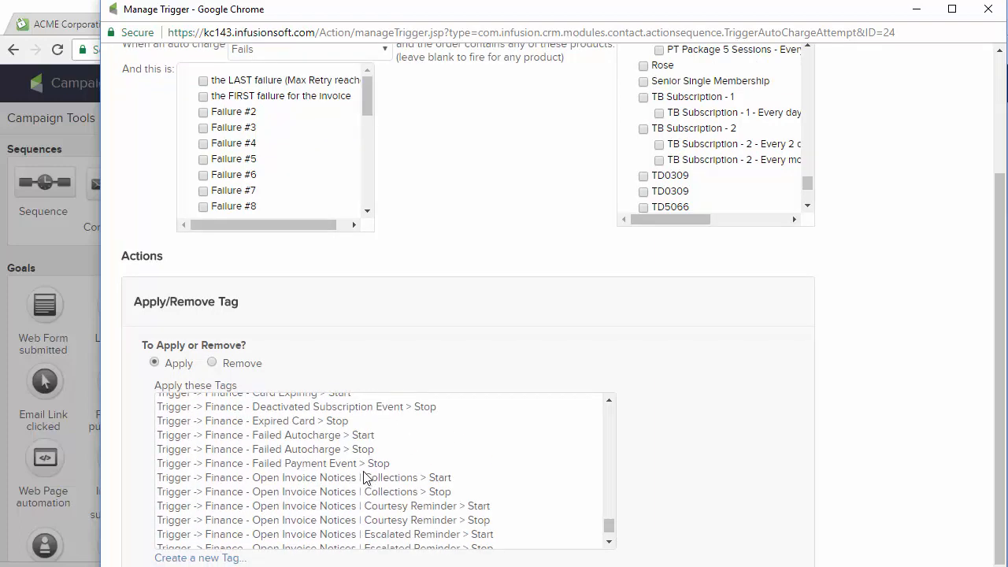
pyautogui.click(315, 438)
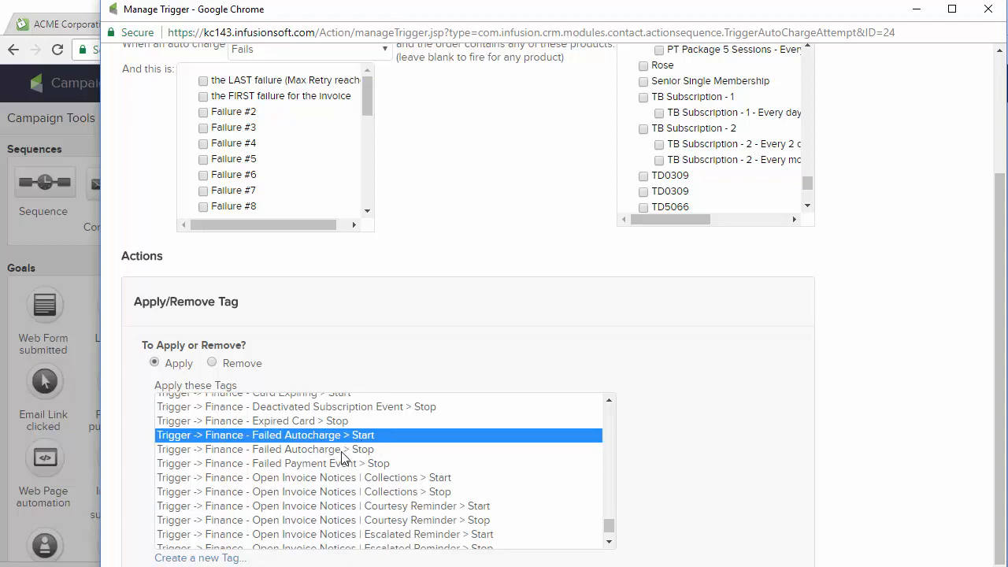
pyautogui.scroll(-1, 640, 405)
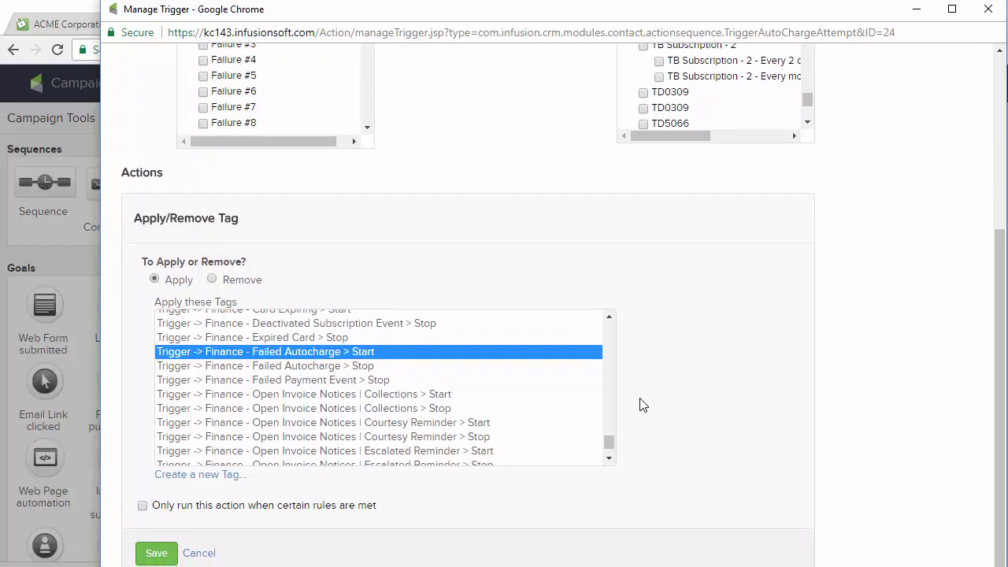
pyautogui.click(158, 556)
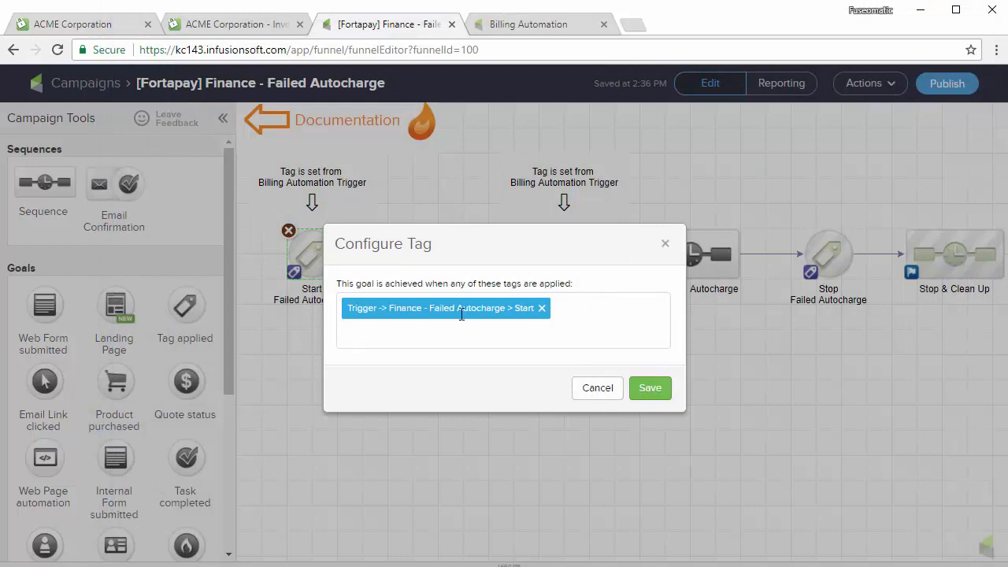
pyautogui.click(598, 388)
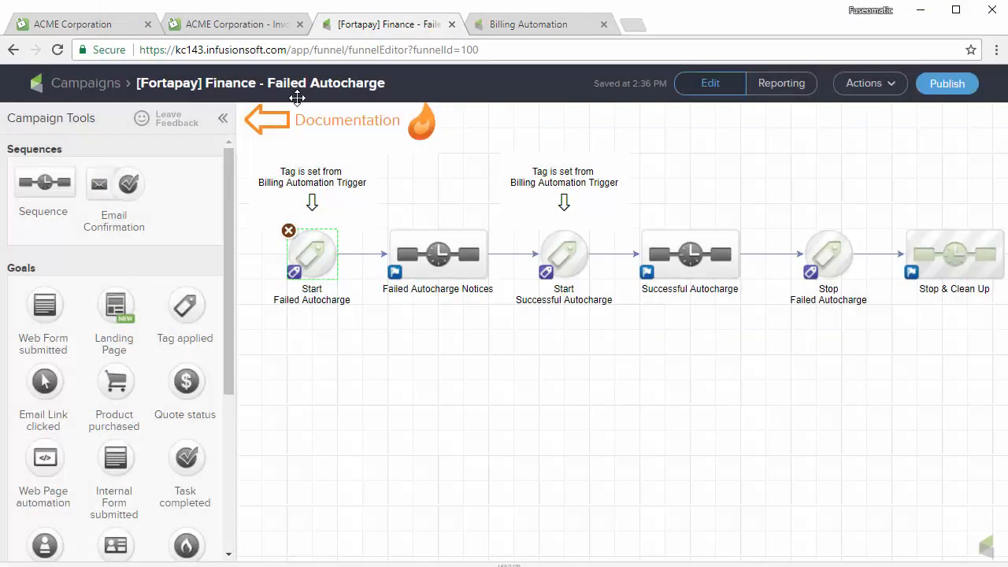
# Step: Open the 1st Notice Autocharge Failure email in the Failed Autocharge Notices sequence and select its Update Now button for editing
pyautogui.moveTo(315, 250)
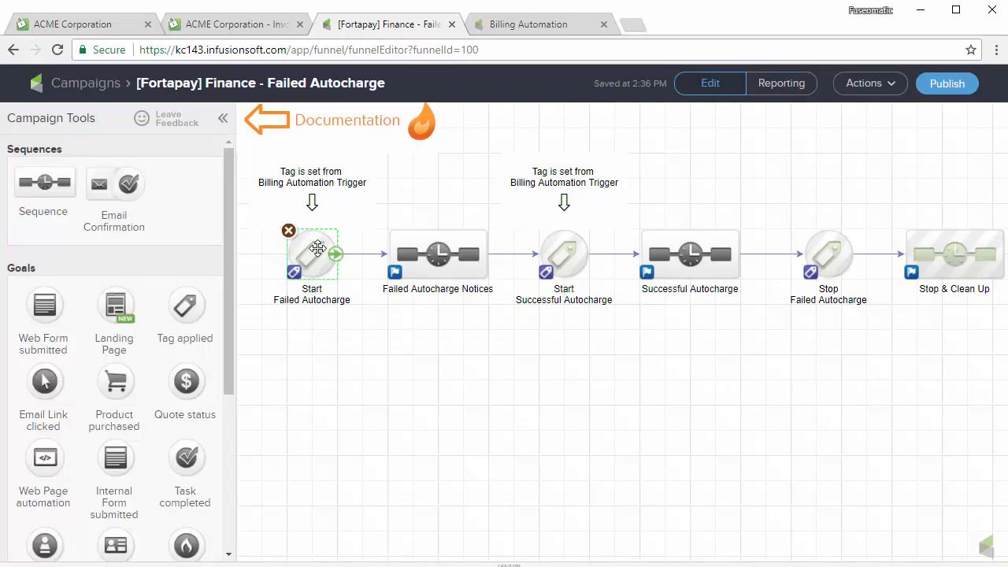
pyautogui.doubleClick(460, 254)
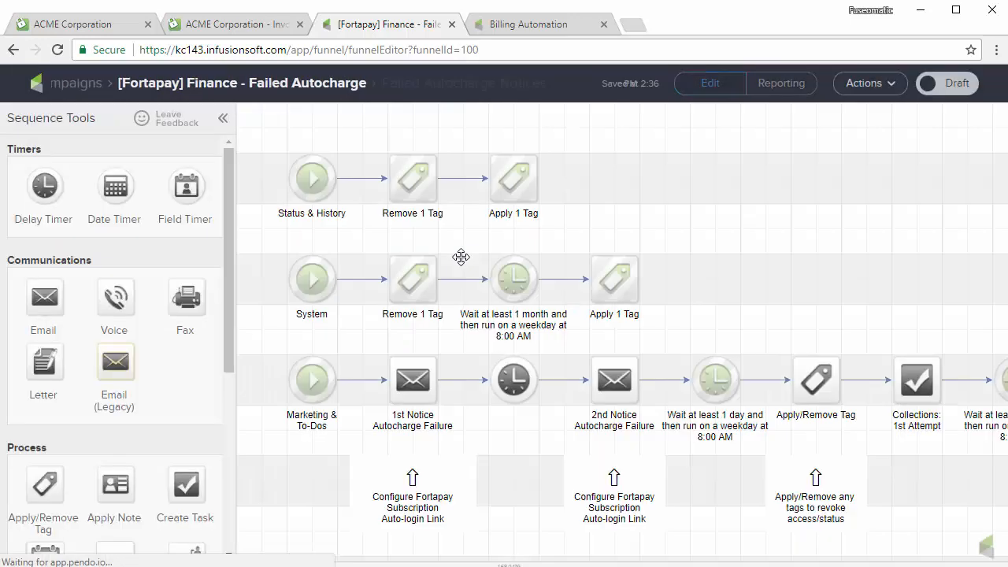
pyautogui.doubleClick(419, 382)
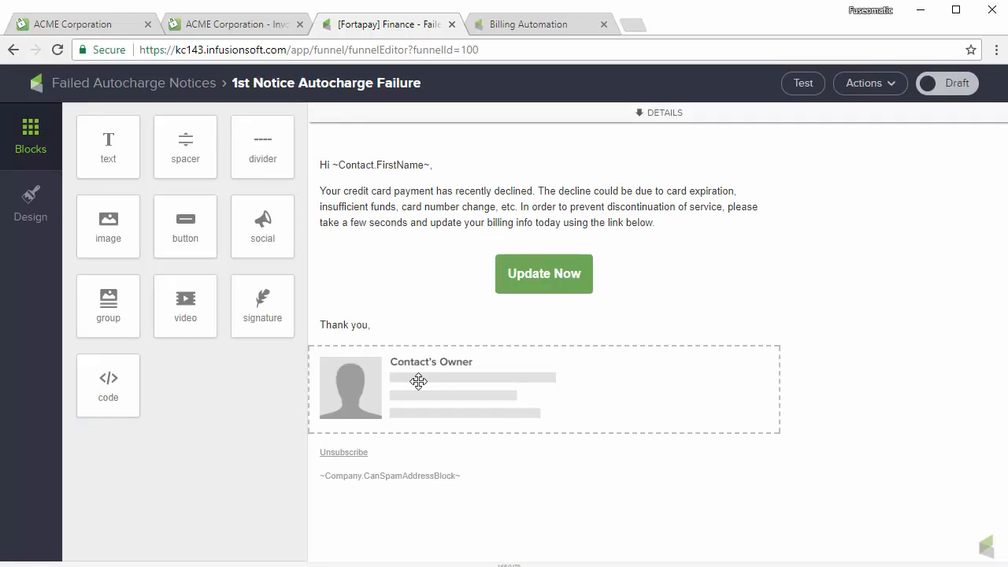
pyautogui.click(538, 281)
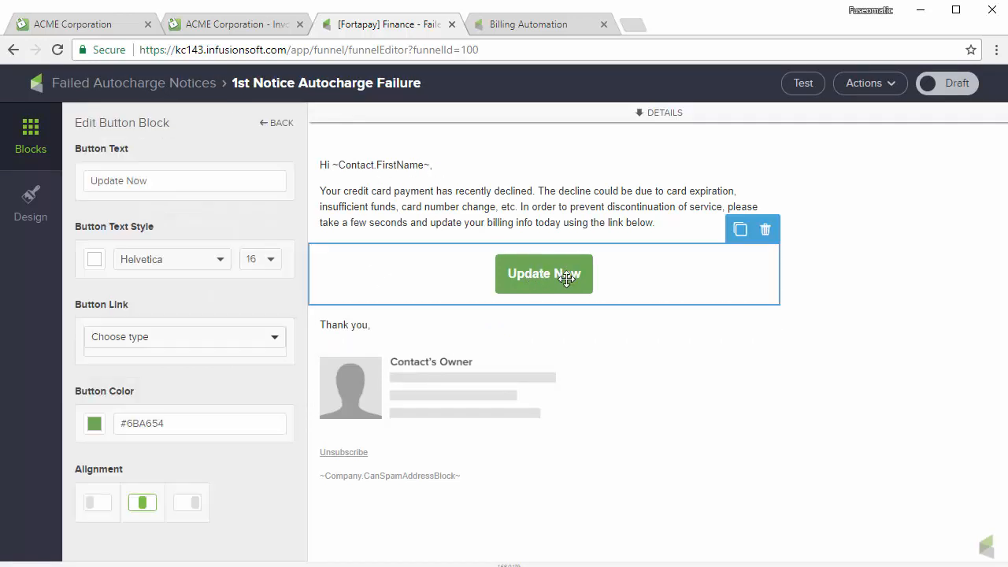
# Step: Switch to Fortapay and copy the Subscriptions List auto-login link with merge codes from the Infusionsoft Links settings
pyautogui.click(114, 26)
pyautogui.click(394, 190)
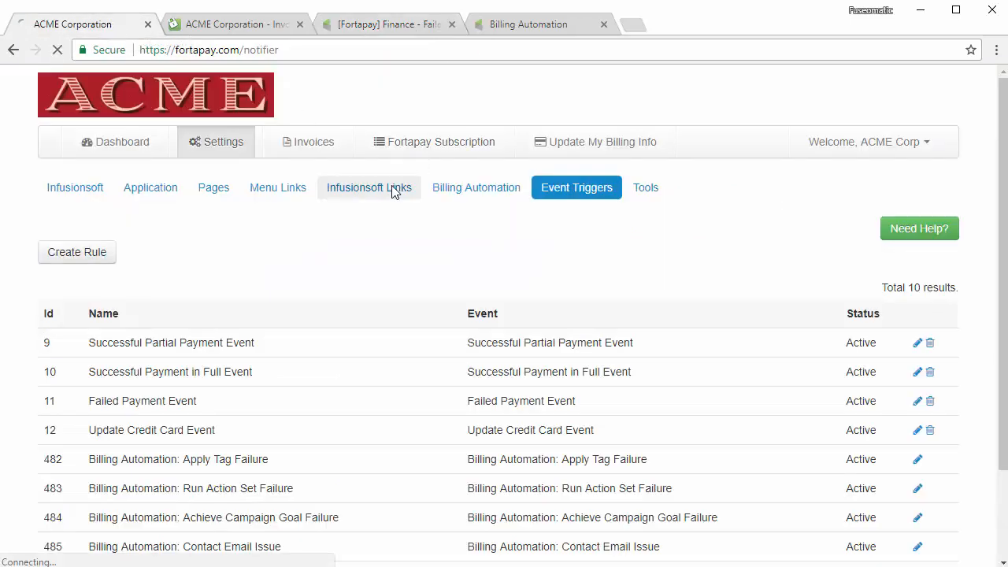
pyautogui.scroll(-2, 607, 257)
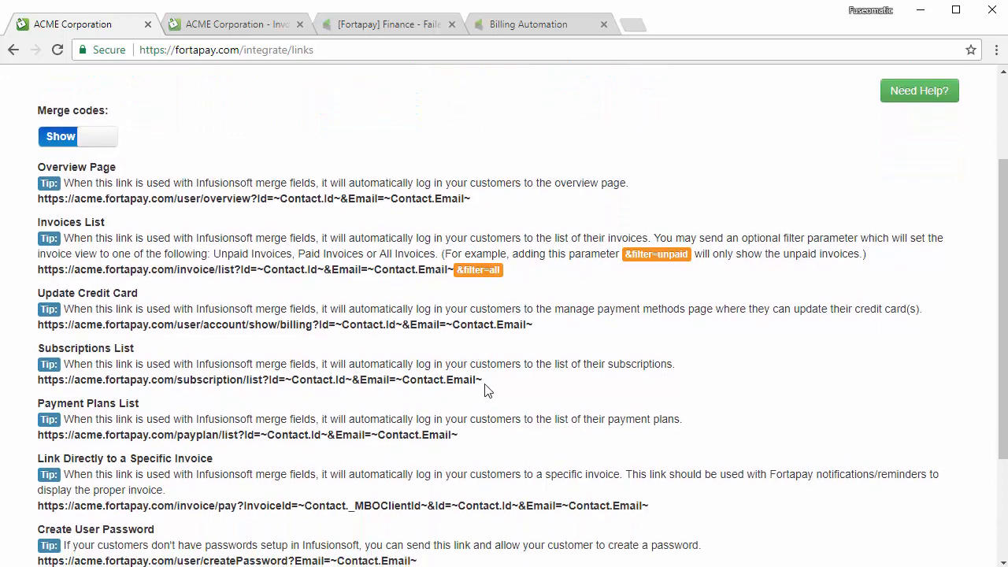
pyautogui.moveTo(484, 379); pyautogui.dragTo(41, 379)
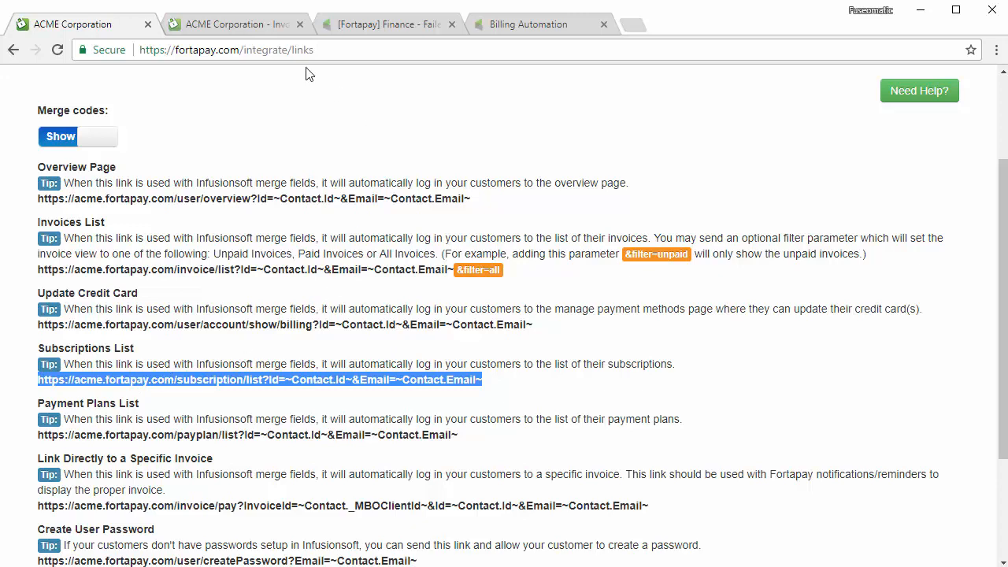
pyautogui.click(246, 25)
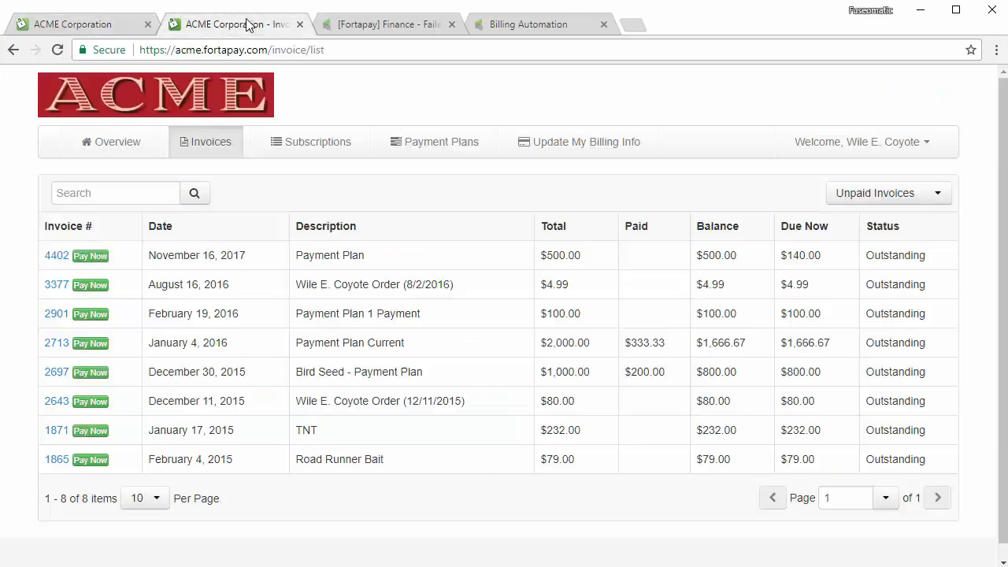
# Step: Back in the Infusionsoft email, set the Update Now button's link type to URL and paste the Subscriptions List link
pyautogui.click(447, 26)
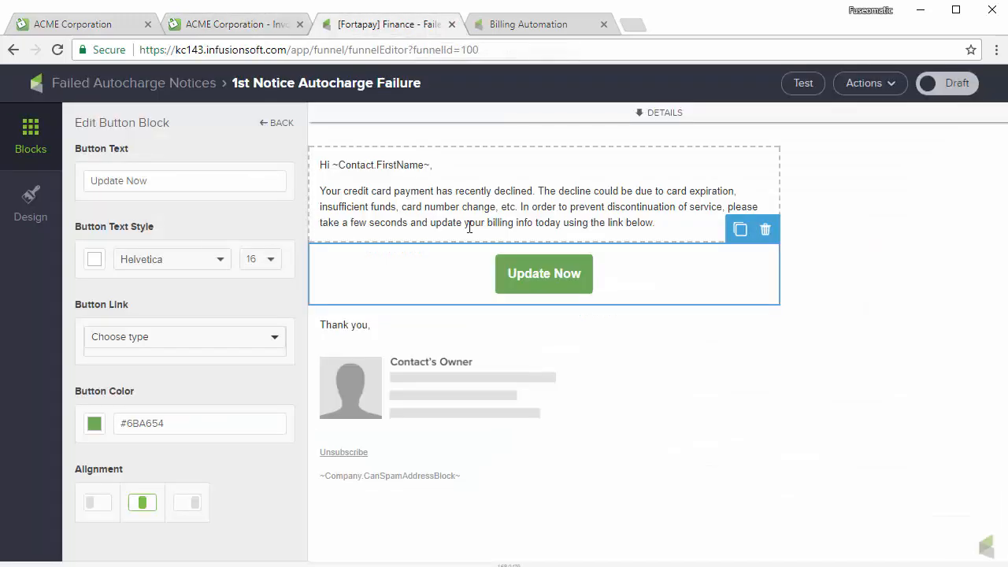
pyautogui.click(126, 338)
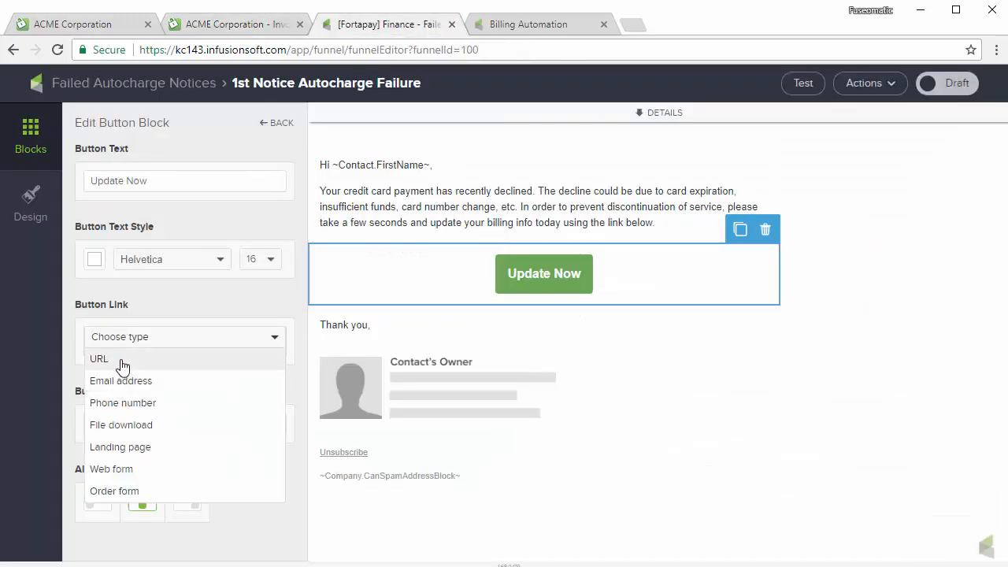
pyautogui.click(119, 365)
pyautogui.hotkey('ctrl', 'v')
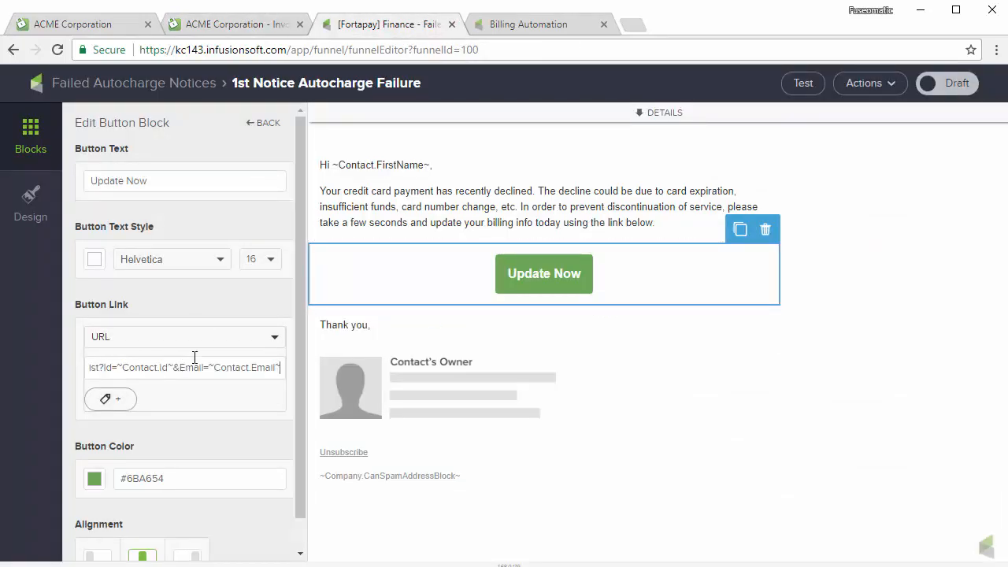
# Step: Mark the 1st Notice Autocharge Failure email as Ready and return to the Failed Autocharge Notices sequence
pyautogui.click(463, 223)
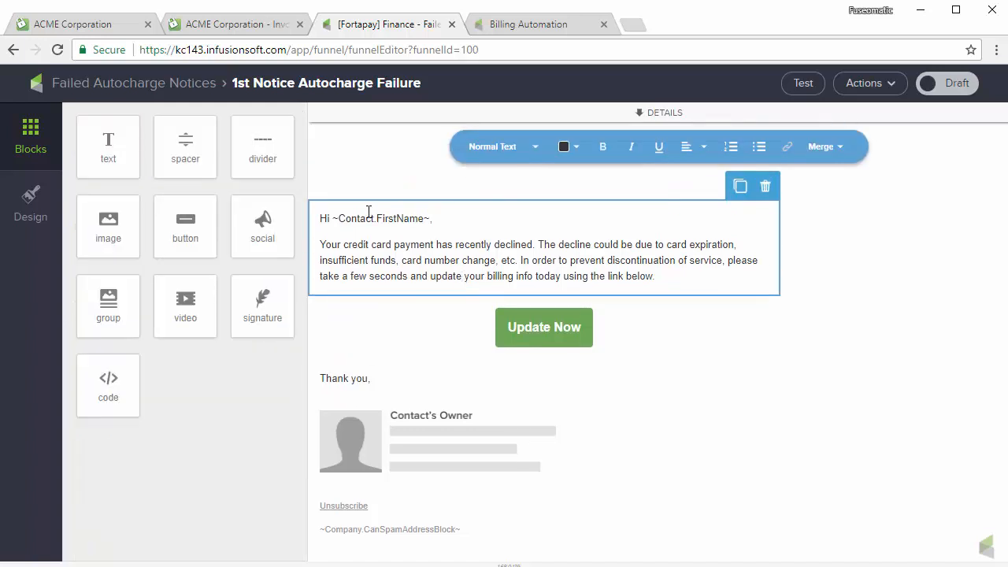
pyautogui.click(965, 87)
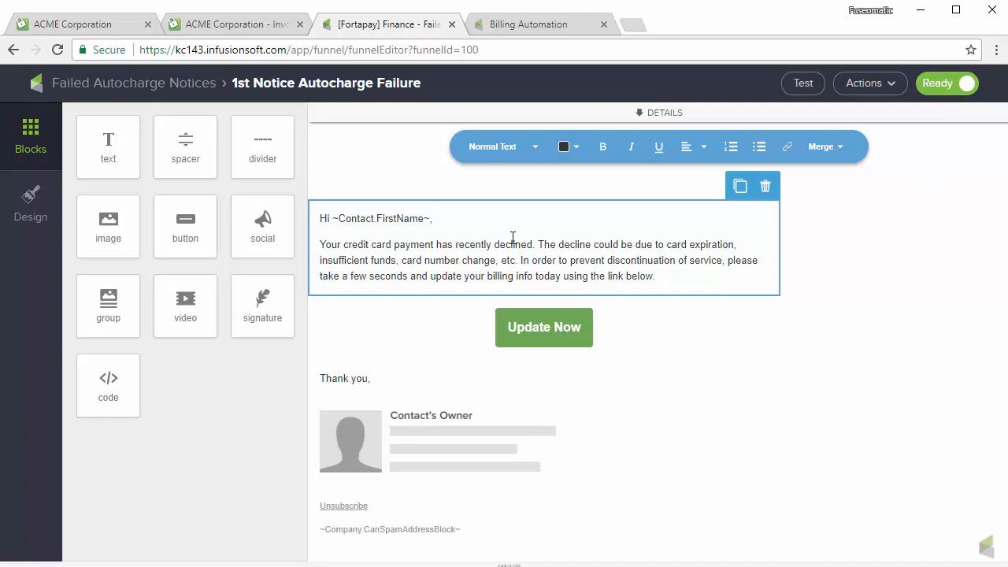
pyautogui.click(181, 87)
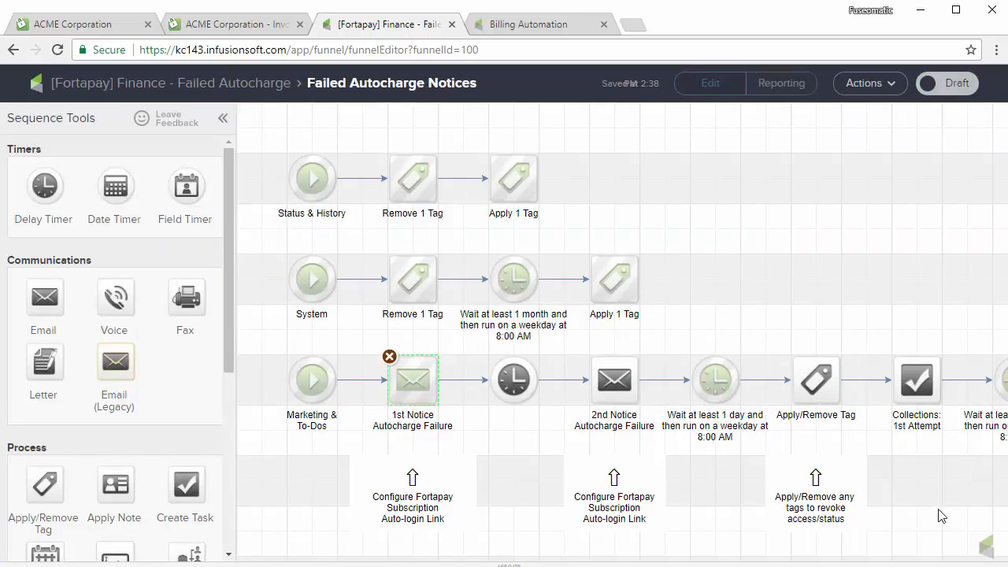
pyautogui.moveTo(923, 498); pyautogui.dragTo(881, 500)
pyautogui.moveTo(674, 260); pyautogui.dragTo(743, 263)
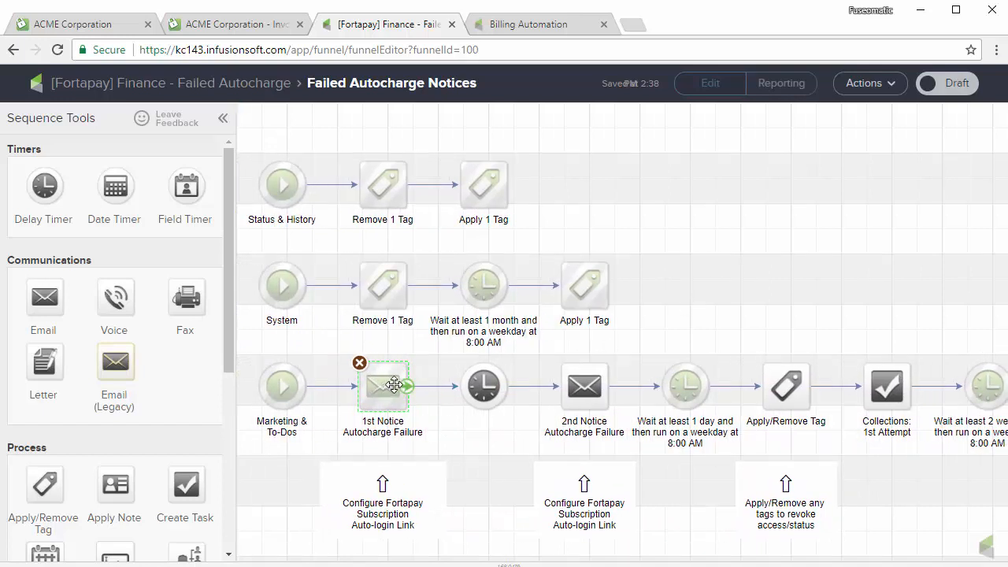
# Step: Mark the Failed Autocharge Notices sequence as Ready and return to the Failed Autocharge campaign overview
pyautogui.click(945, 86)
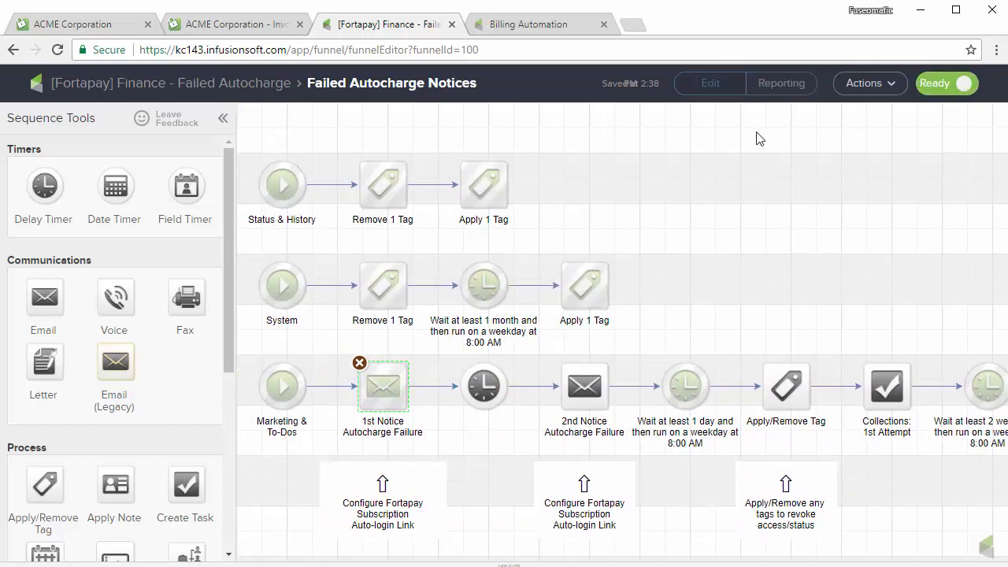
pyautogui.click(196, 87)
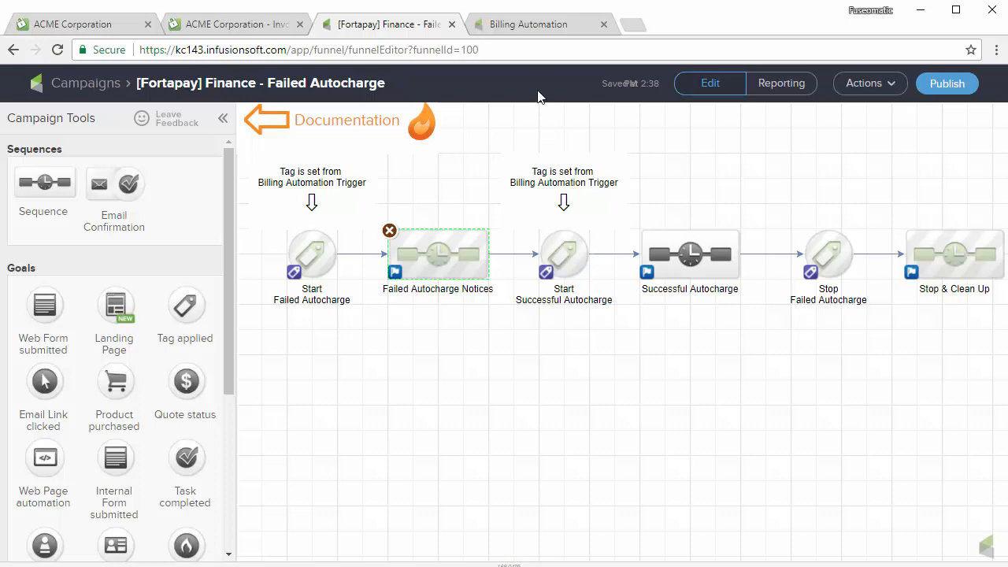
# Step: Switch to the Infusionsoft Billing Automation settings and add a trigger of type "When a credit card autocharge attempt is made"
pyautogui.click(546, 28)
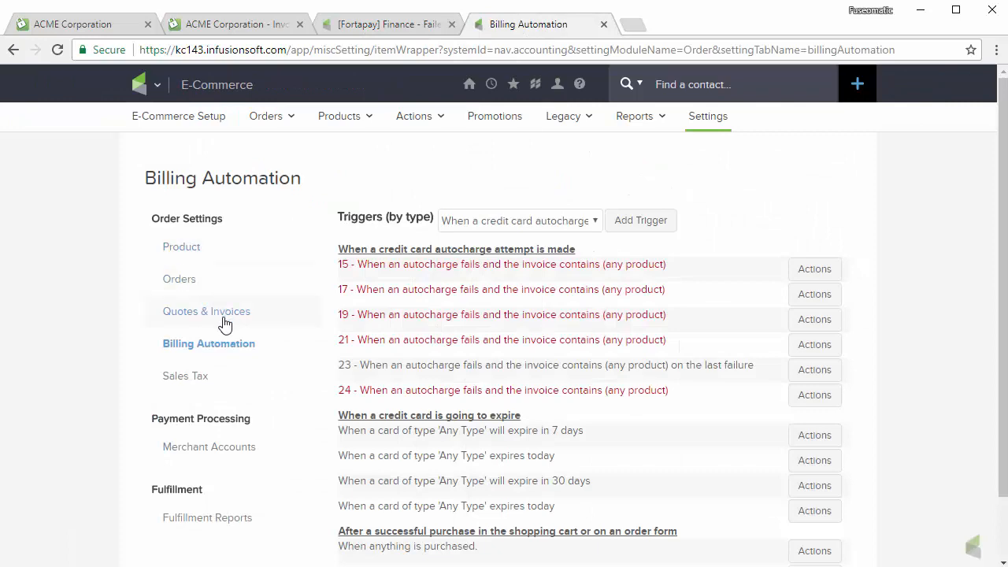
pyautogui.click(558, 221)
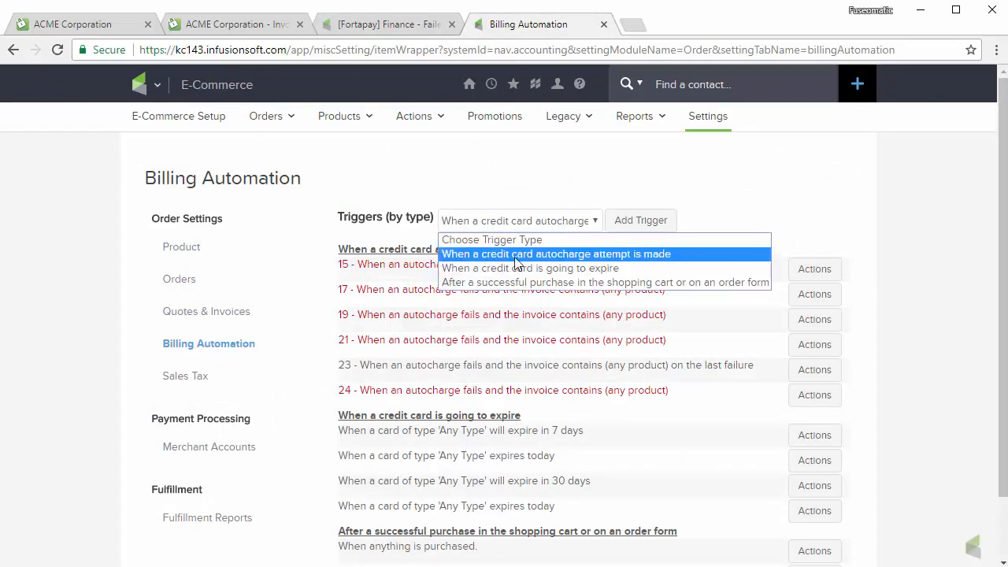
pyautogui.click(567, 253)
pyautogui.click(638, 224)
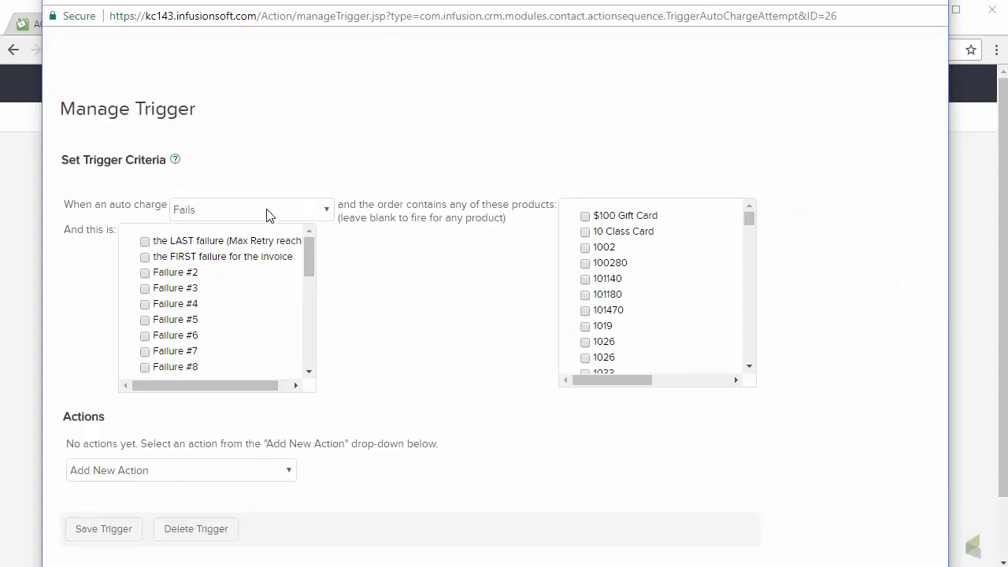
# Step: Set the trigger criteria to an auto charge that Is Successful and whose previous autocharge for the invoice failed, for any product
pyautogui.click(266, 214)
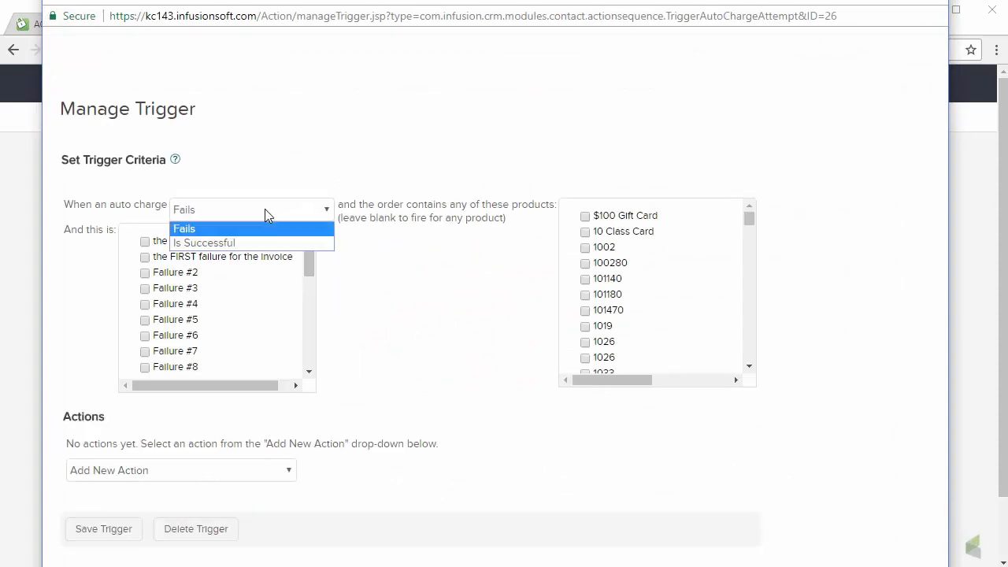
pyautogui.click(219, 245)
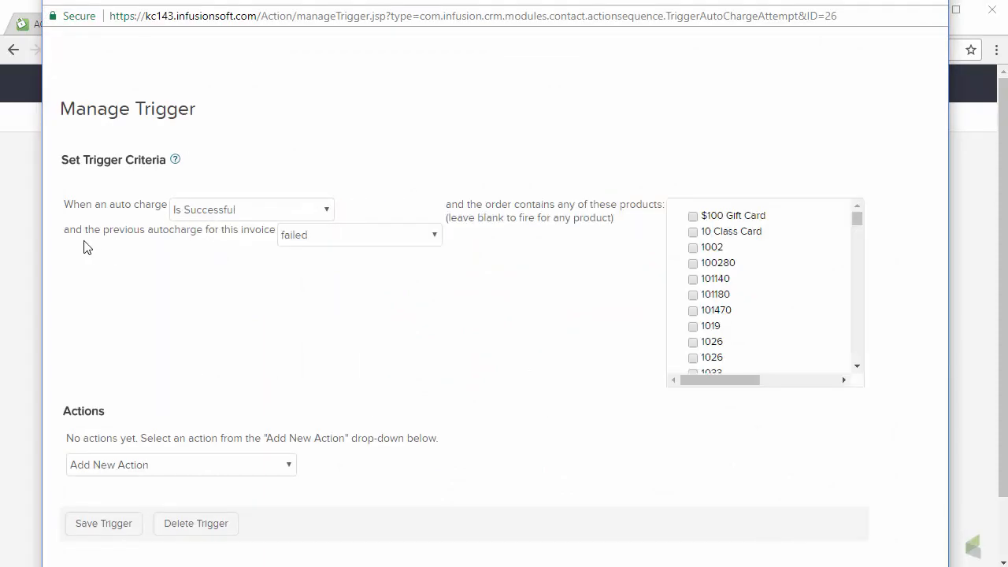
pyautogui.click(321, 240)
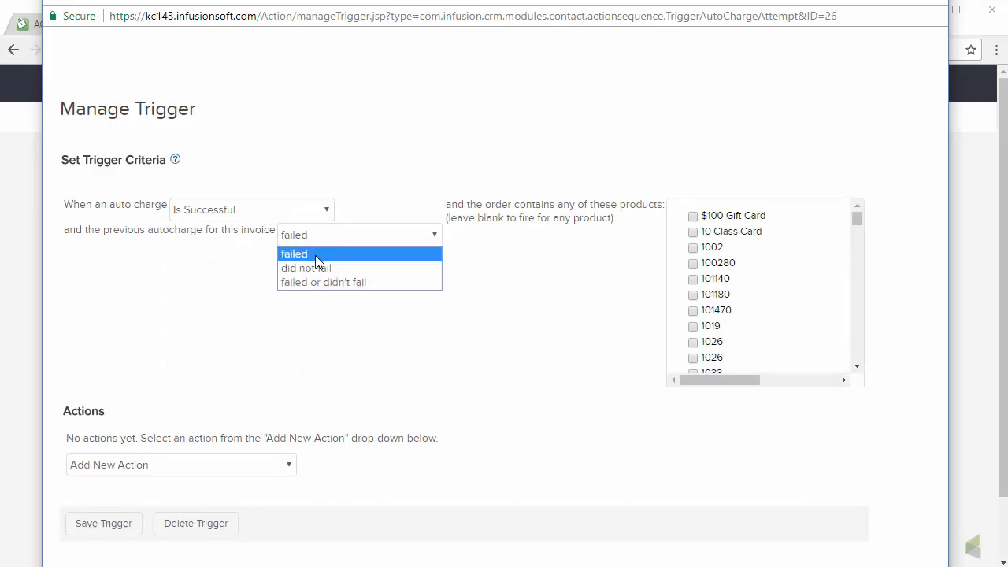
pyautogui.click(316, 256)
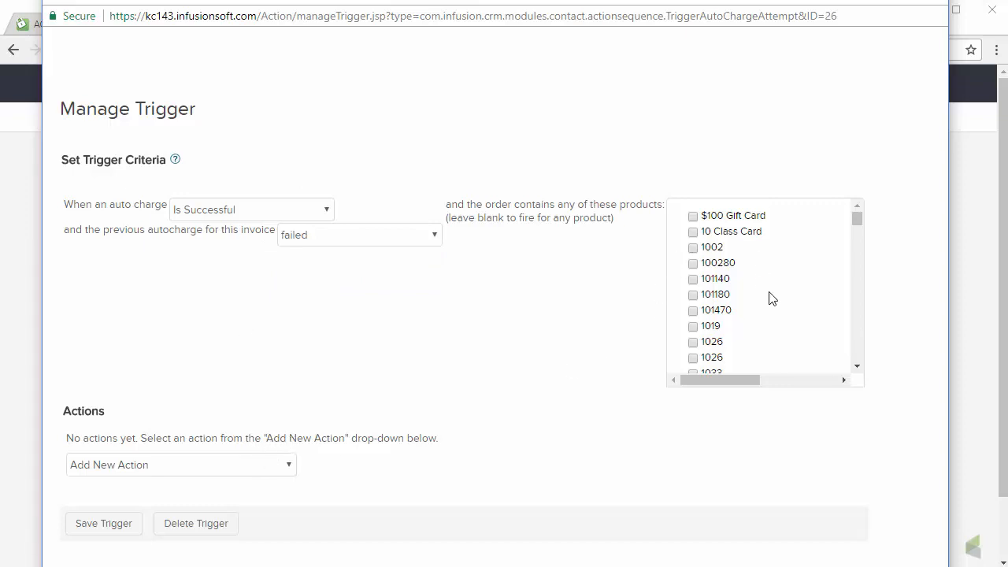
pyautogui.scroll(-1, 859, 219)
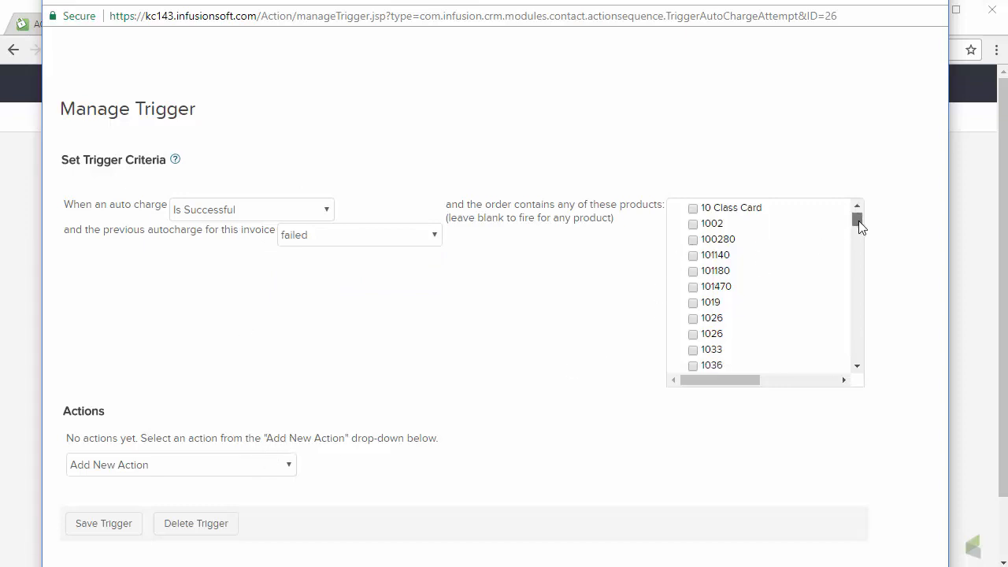
# Step: Add an Apply/Remove Tag action to the trigger and check which tag the campaign's Start Successful Autocharge goal uses
pyautogui.click(244, 473)
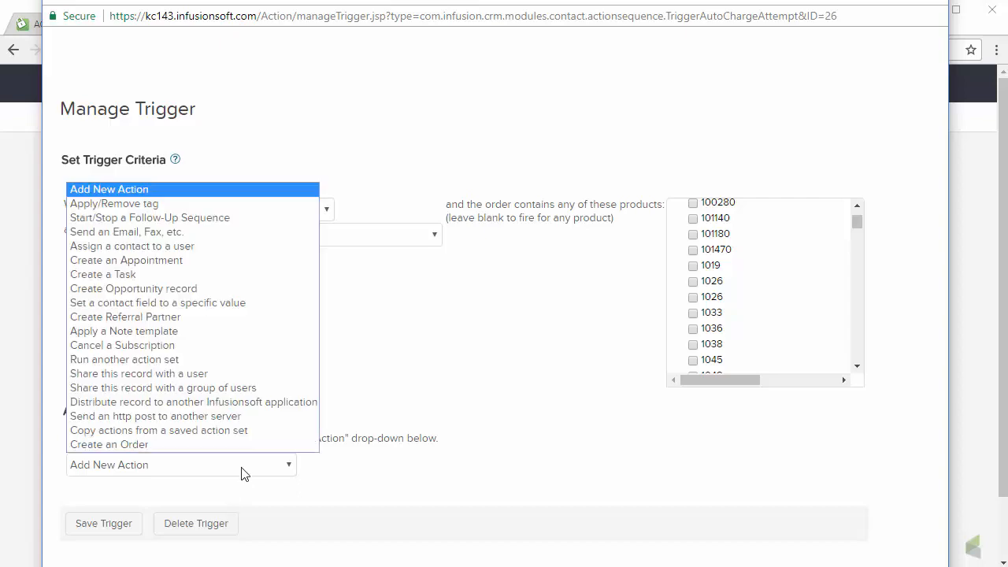
pyautogui.click(182, 206)
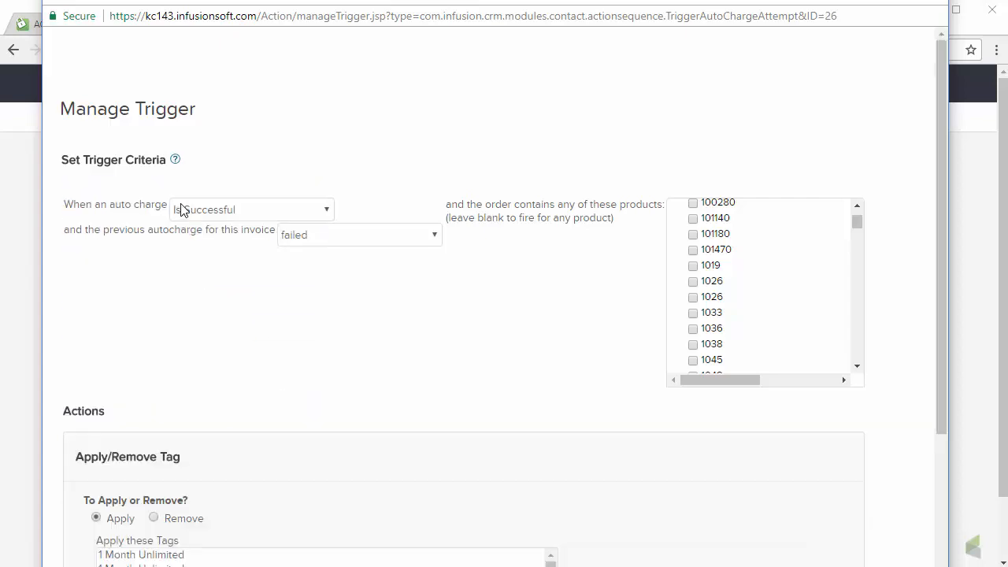
pyautogui.moveTo(420, 0); pyautogui.dragTo(1007, 0)
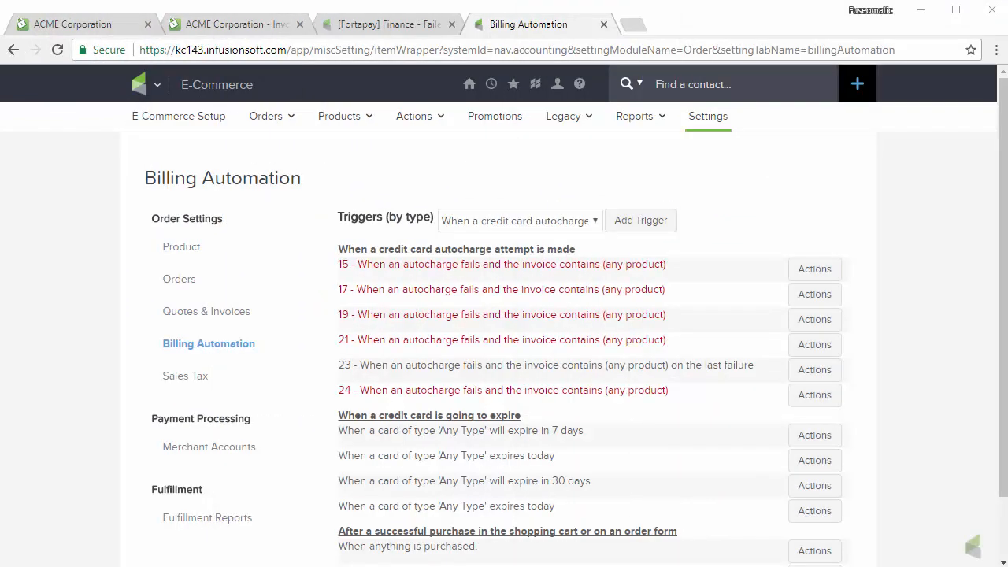
pyautogui.click(405, 26)
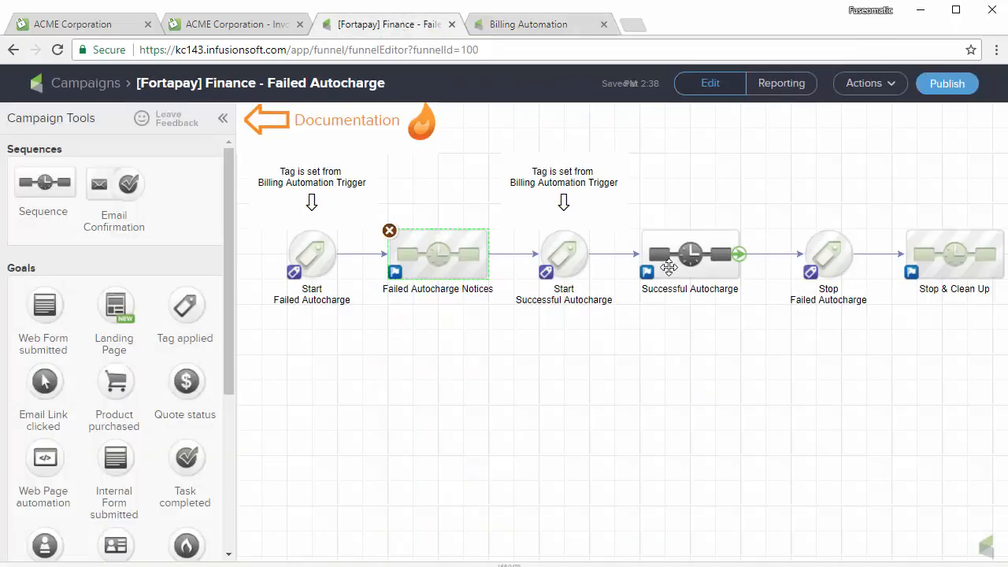
pyautogui.click(562, 263)
pyautogui.doubleClick(562, 263)
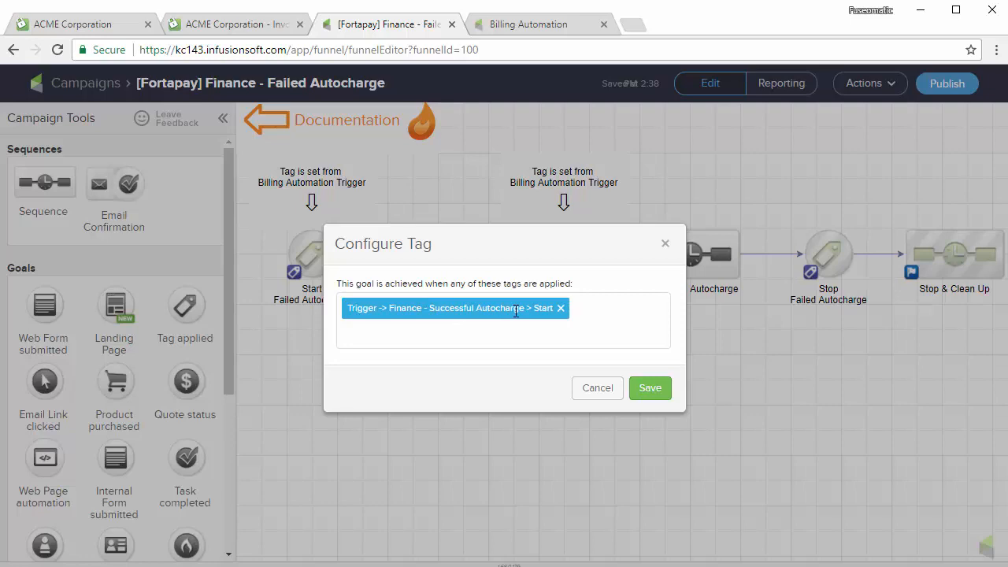
# Step: Have the trigger apply the tag "Trigger -> Finance - Successful Autocharge > Start", save it, and save the campaign goal's tag settings
pyautogui.moveTo(1007, 1); pyautogui.dragTo(300, 1)
pyautogui.scroll(-3, 378, 339)
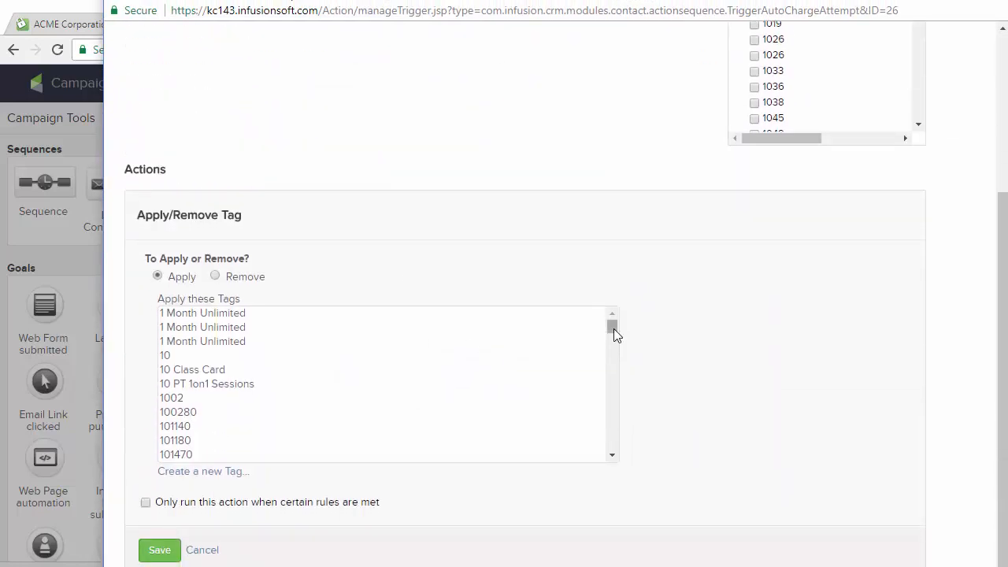
pyautogui.moveTo(614, 329); pyautogui.dragTo(619, 453)
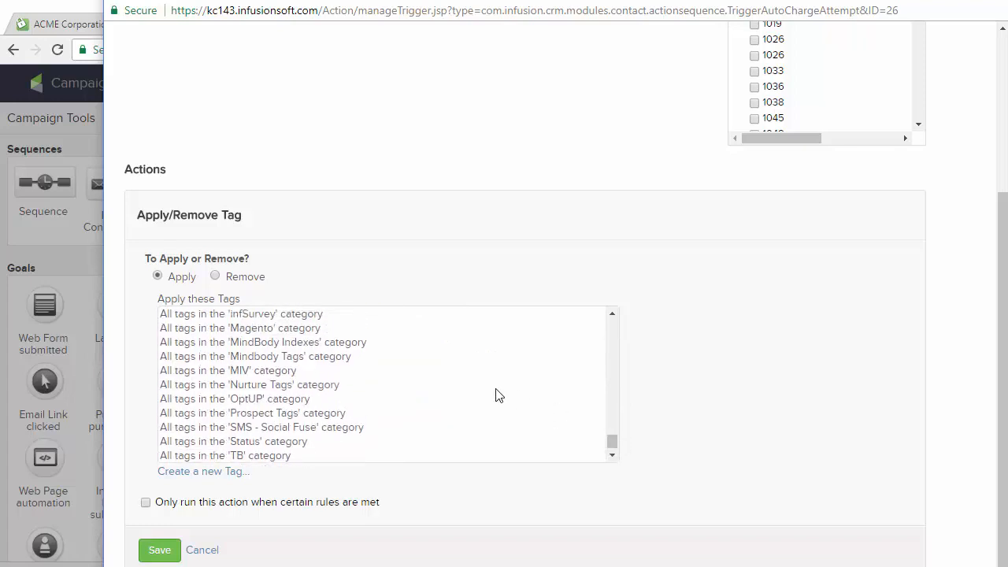
pyautogui.scroll(7, 496, 389)
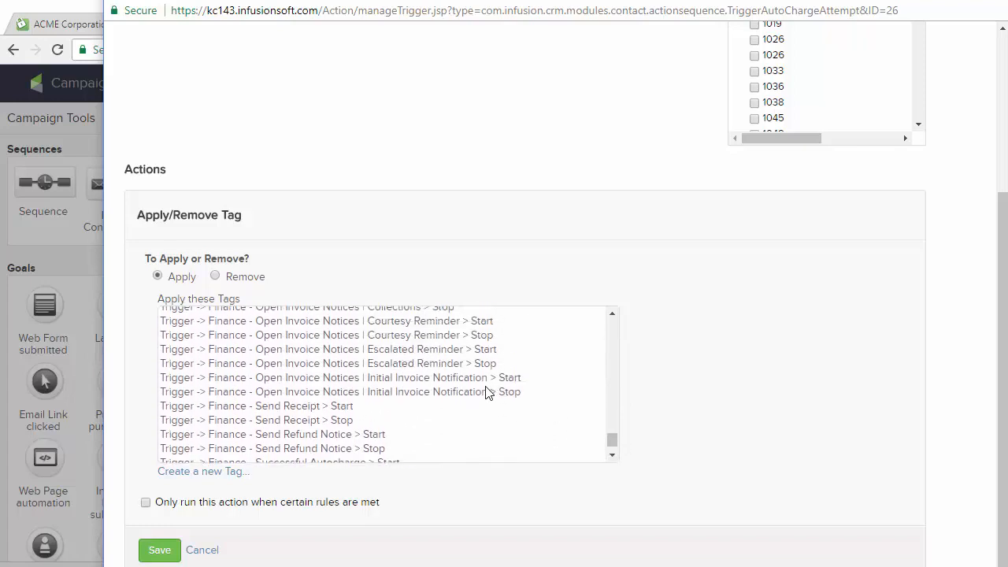
pyautogui.scroll(-1, 473, 392)
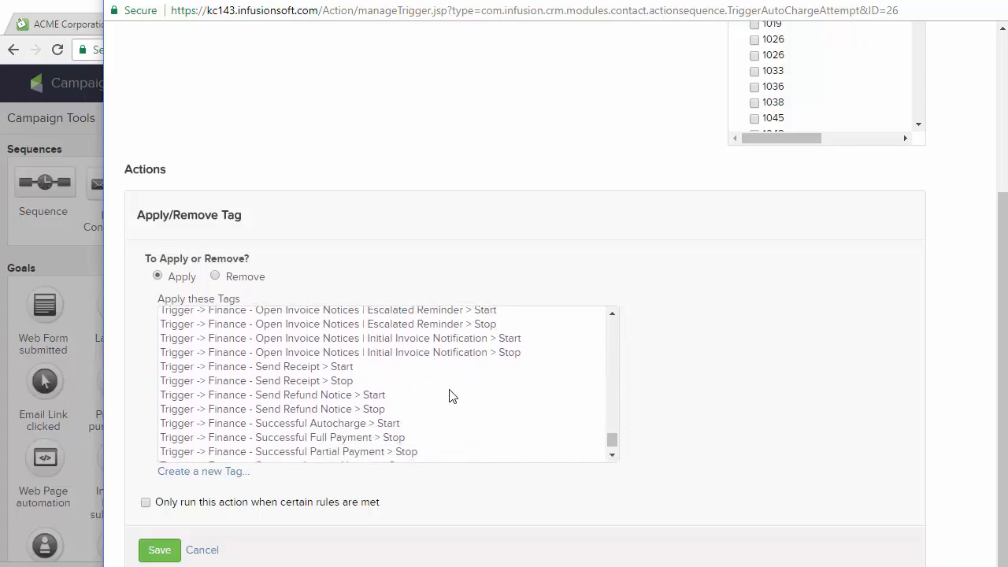
pyautogui.click(351, 425)
pyautogui.click(159, 549)
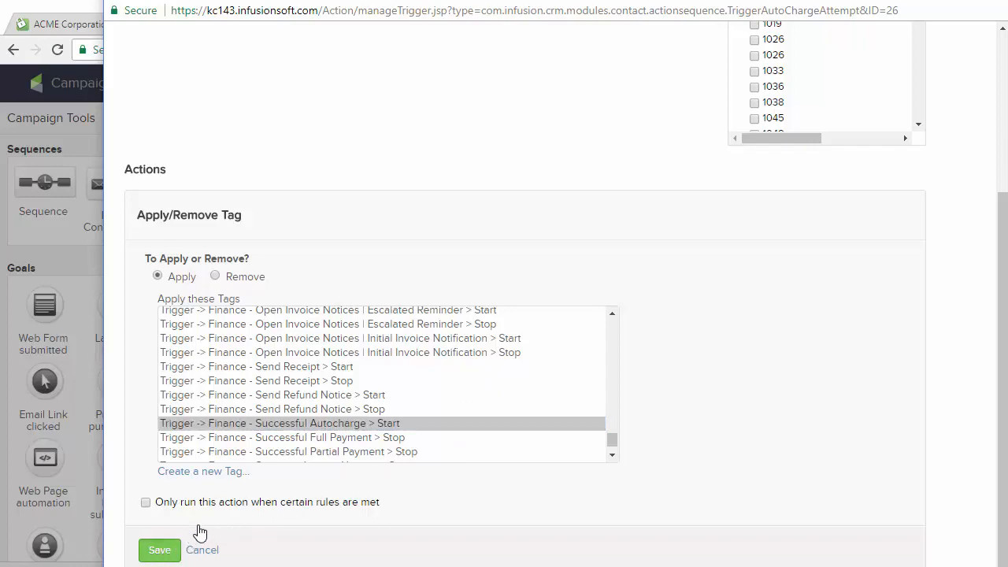
pyautogui.click(169, 542)
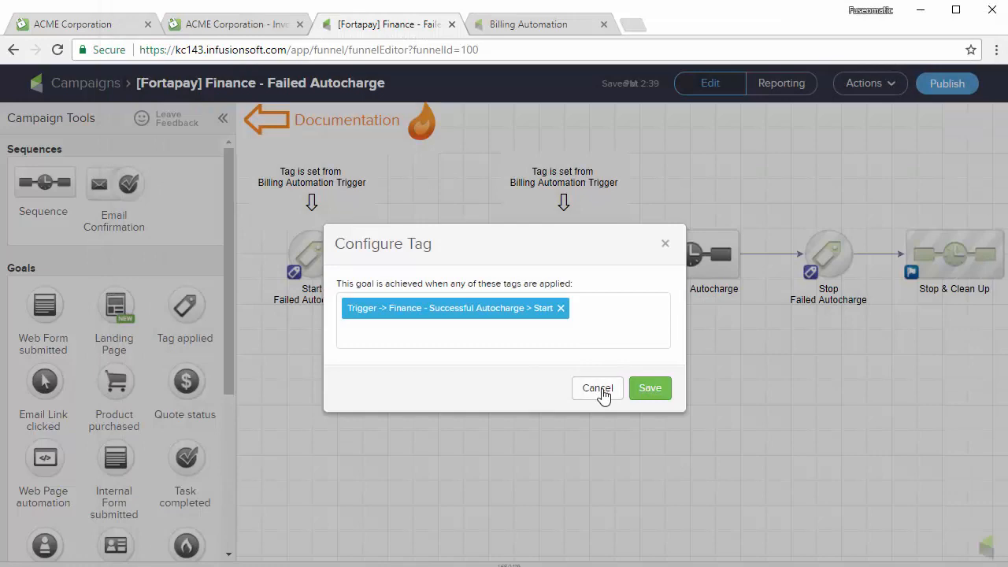
pyautogui.click(647, 387)
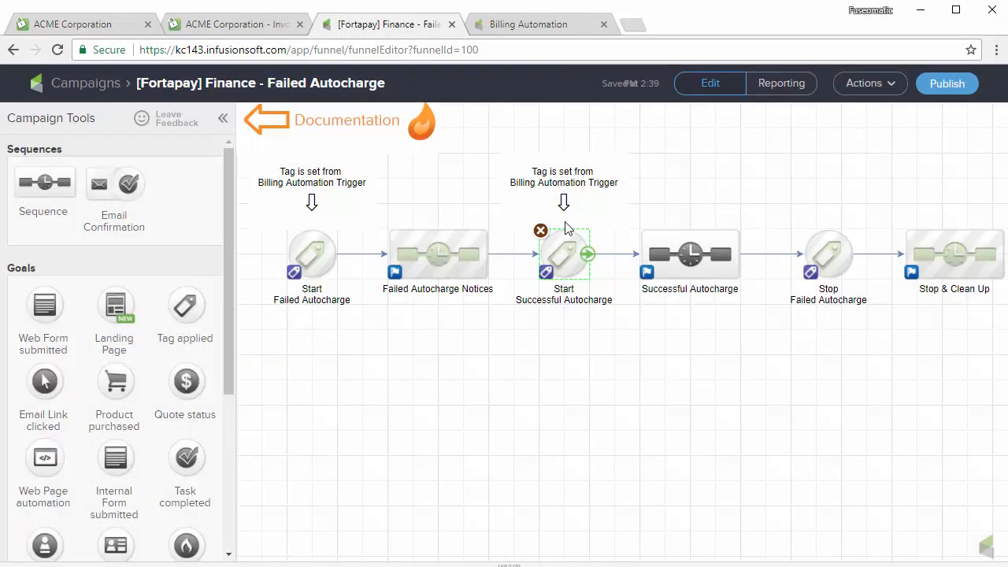
# Step: Open the Successful Autocharge sequence, mark it as Ready and return to the campaign overview
pyautogui.doubleClick(683, 256)
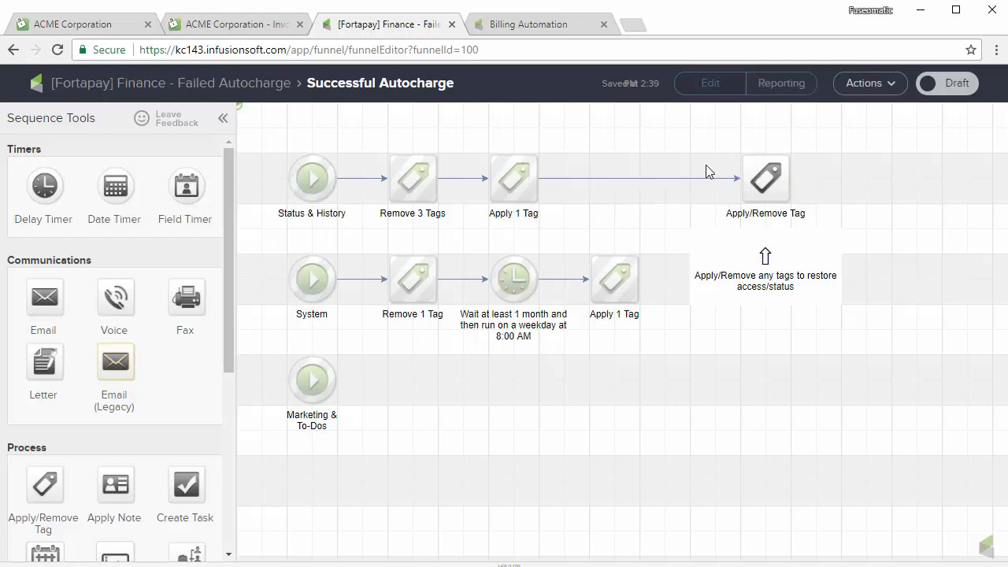
pyautogui.click(938, 84)
pyautogui.click(224, 85)
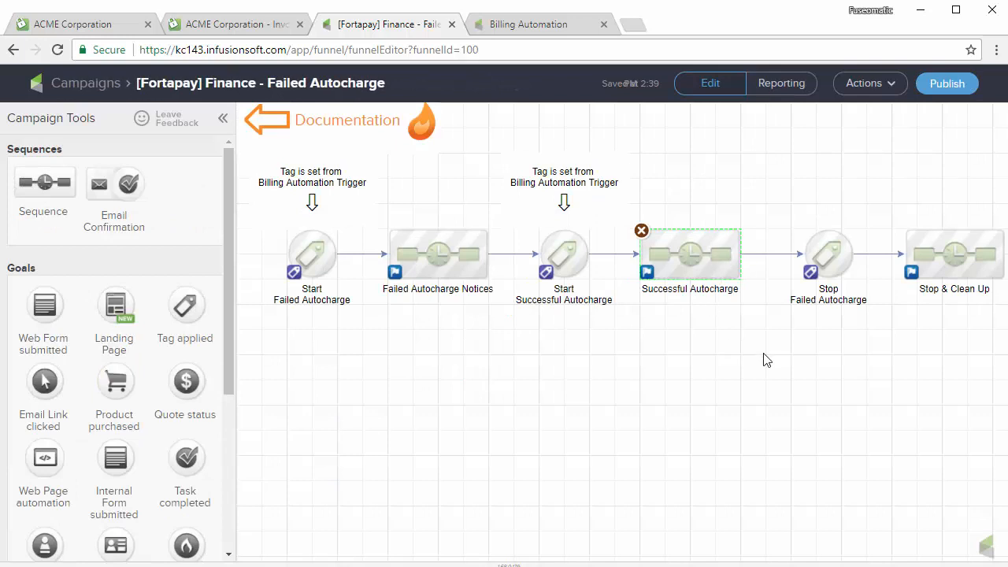
# Step: Review the steps of the Failed Autocharge Notices sequence and return to the campaign overview
pyautogui.moveTo(760, 354)
pyautogui.mouseDown()
pyautogui.moveTo(646, 371)
pyautogui.moveTo(765, 373)
pyautogui.mouseUp()
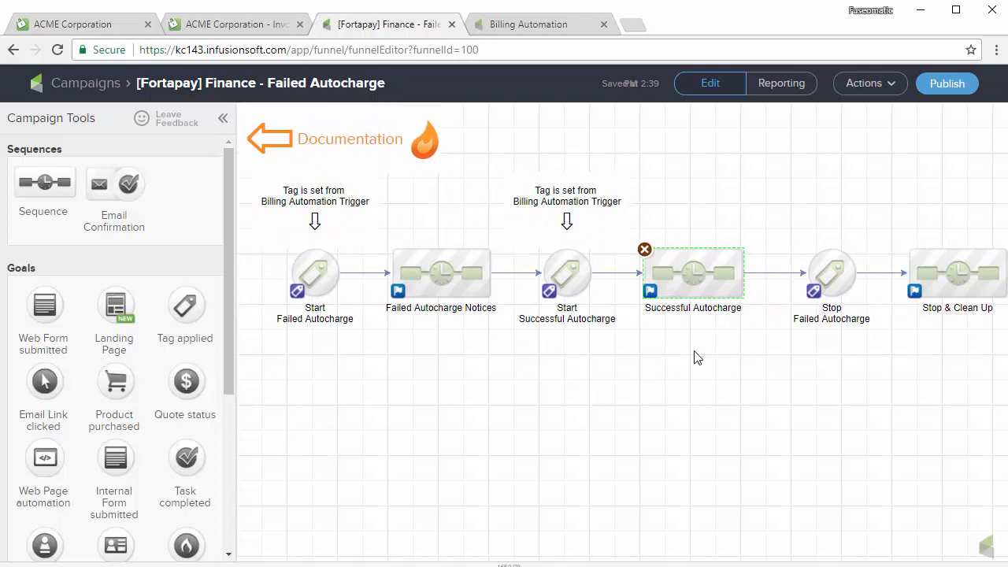
pyautogui.doubleClick(450, 262)
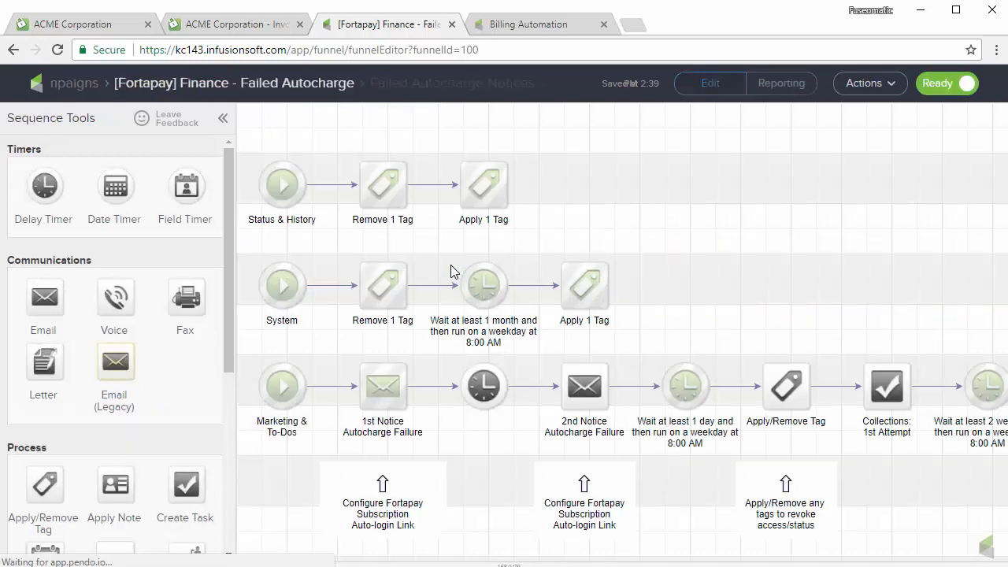
pyautogui.click(234, 86)
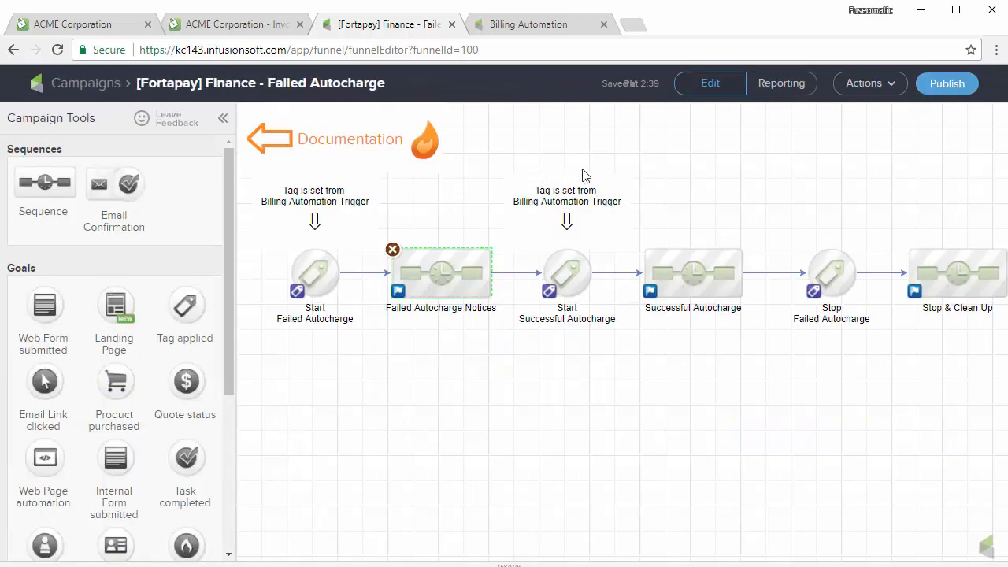
pyautogui.moveTo(559, 268)
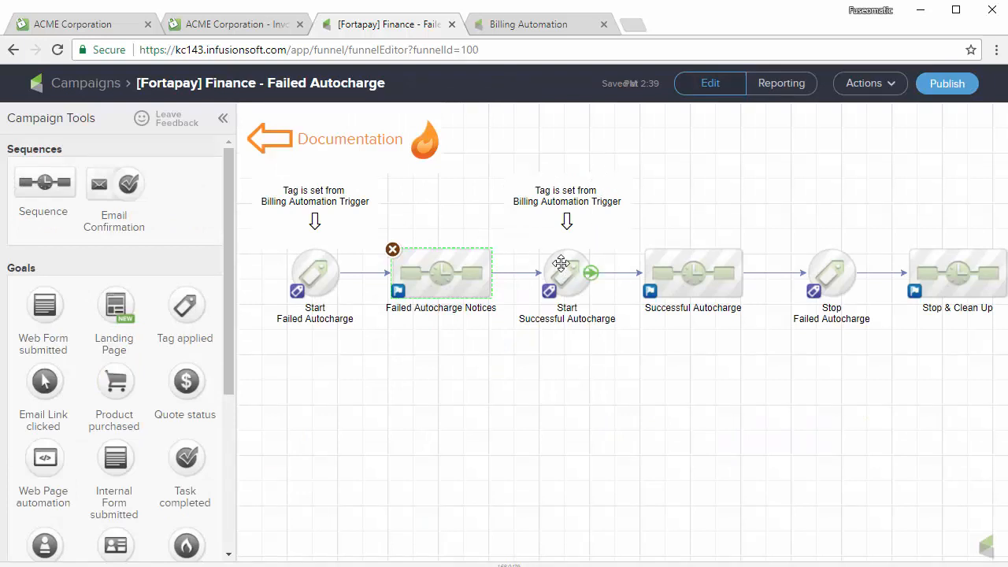